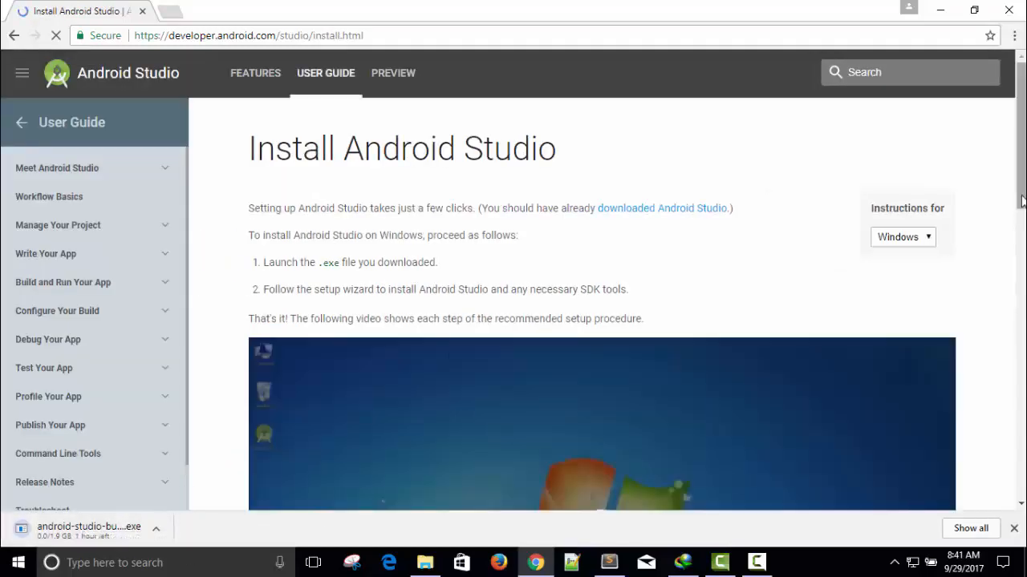
- Cancel the running Android Studio installer download and load google.com in the same browser tab
right_click(83, 545)
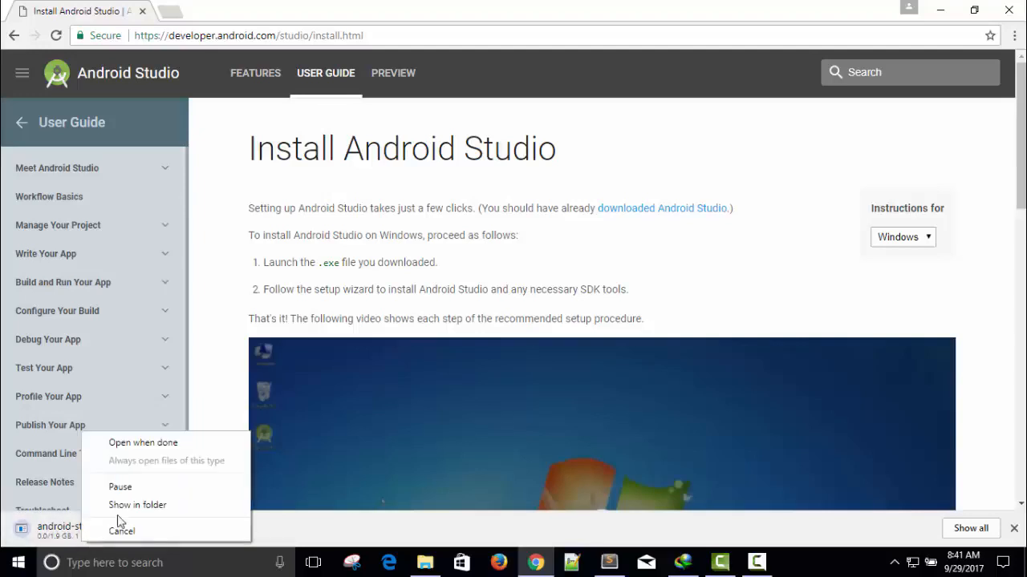
left_click(126, 530)
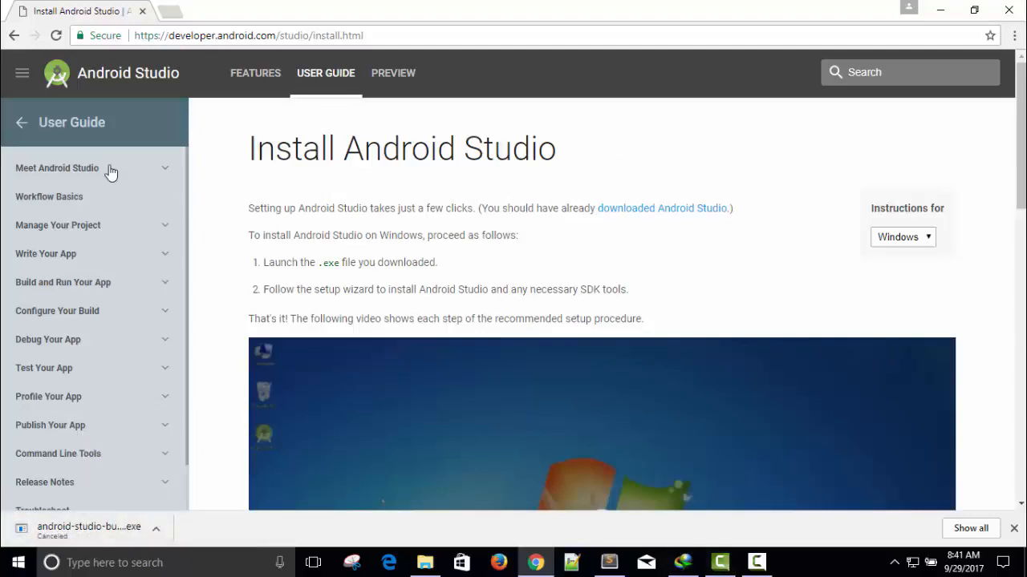
left_click(217, 34)
type("google.com")
key("Return")
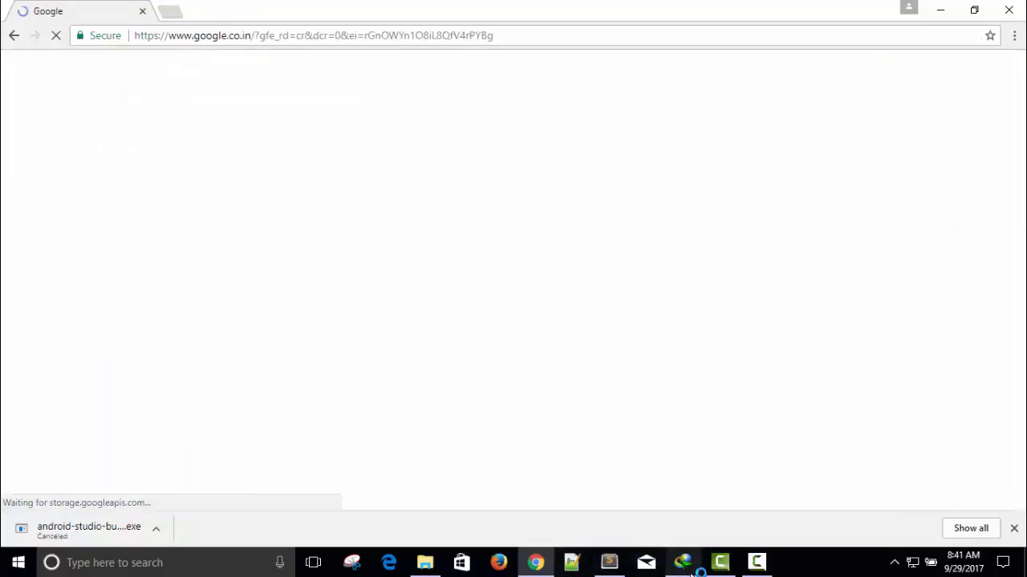
- Switch to Internet Download Manager and open the folder containing the completed android-studio-bundle download
left_click(688, 569)
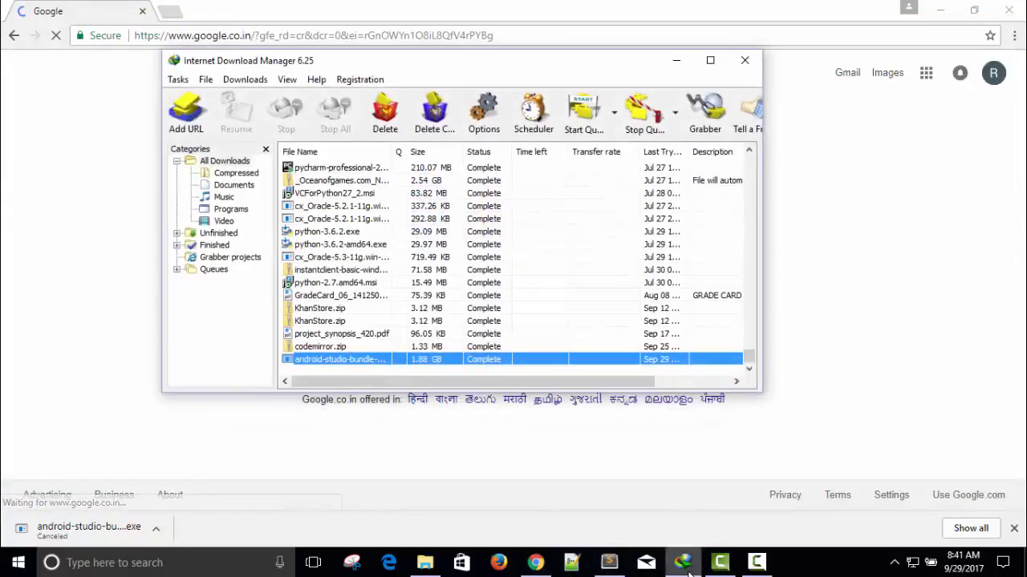
right_click(348, 363)
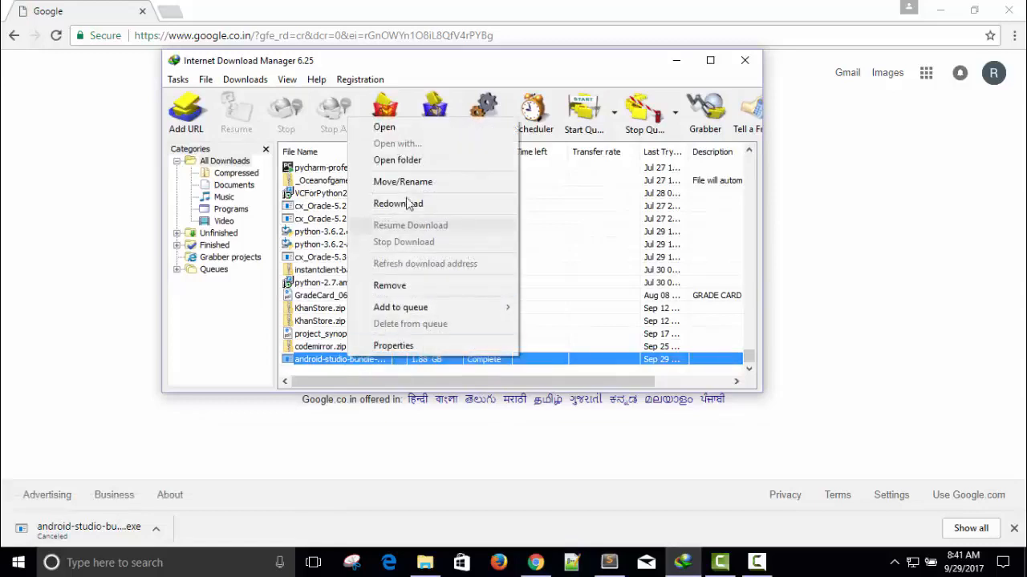
left_click(393, 163)
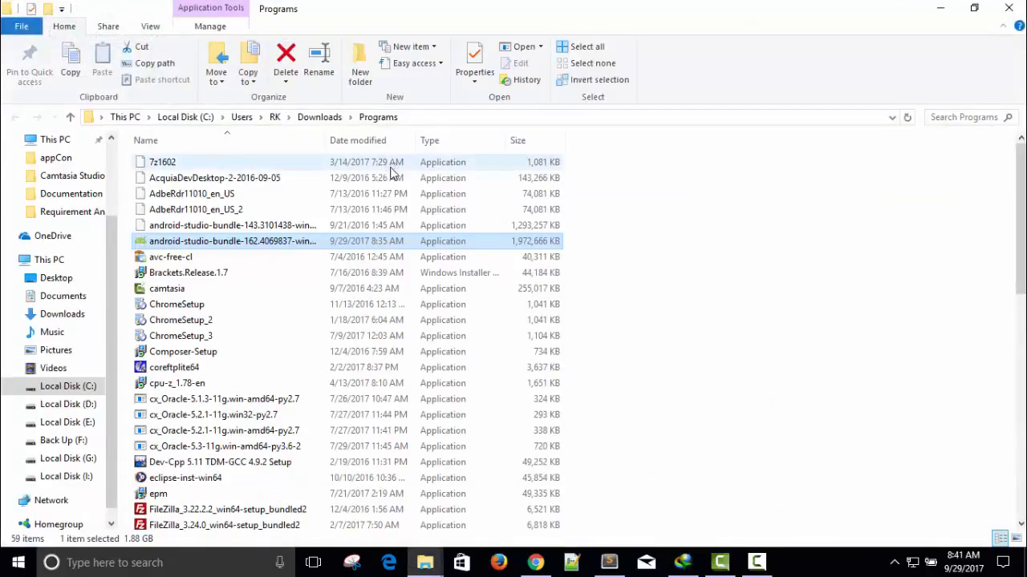
- Run the android-studio-bundle-162.4069837 installer as administrator
right_click(184, 245)
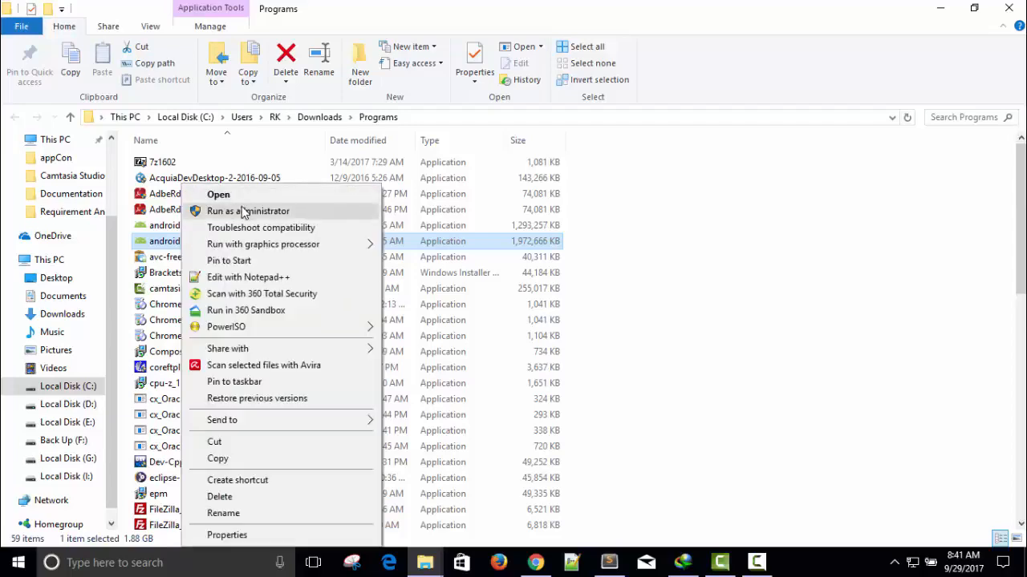
left_click(244, 212)
left_click(764, 564)
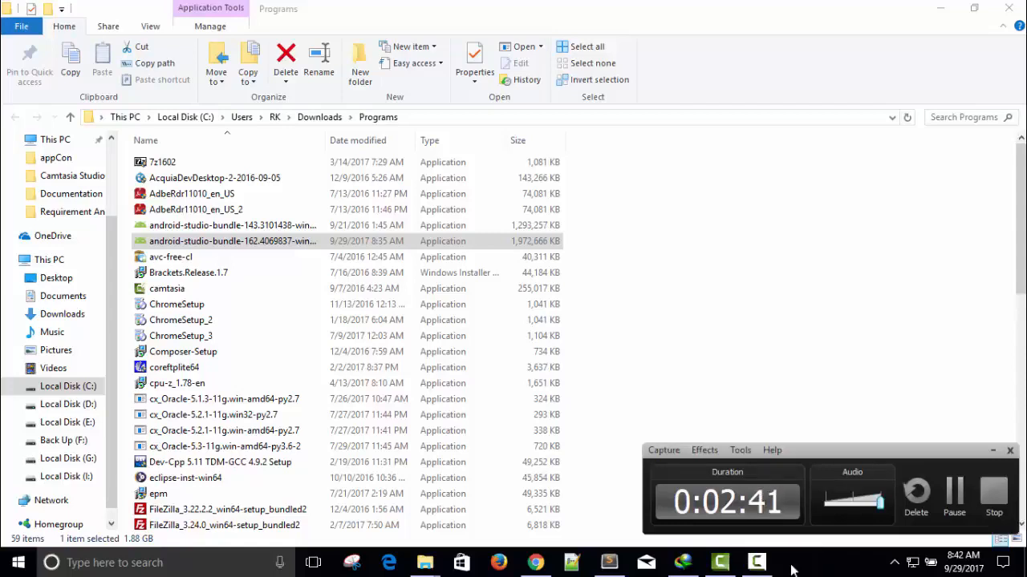
double_click(307, 246)
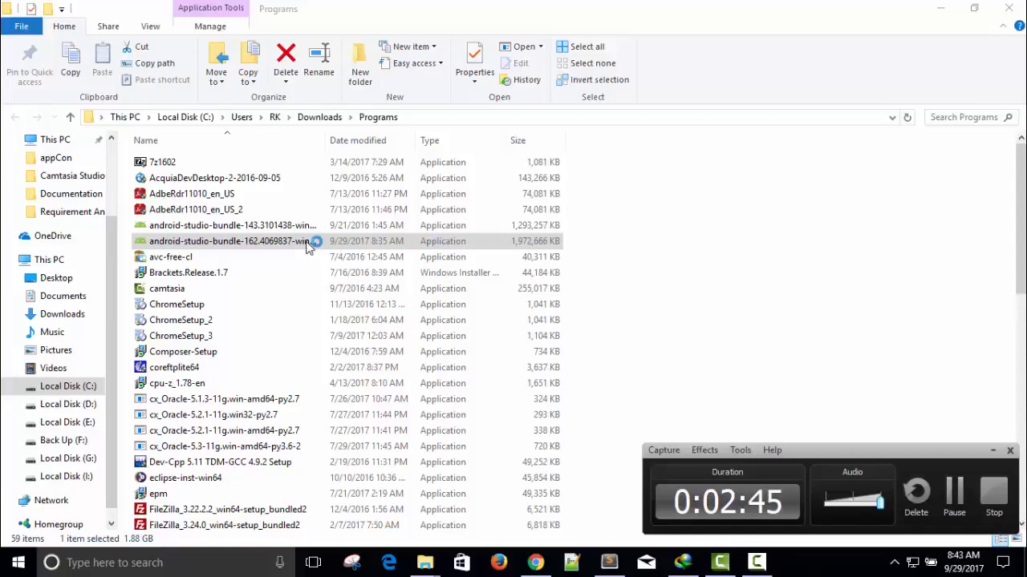
left_click(764, 571)
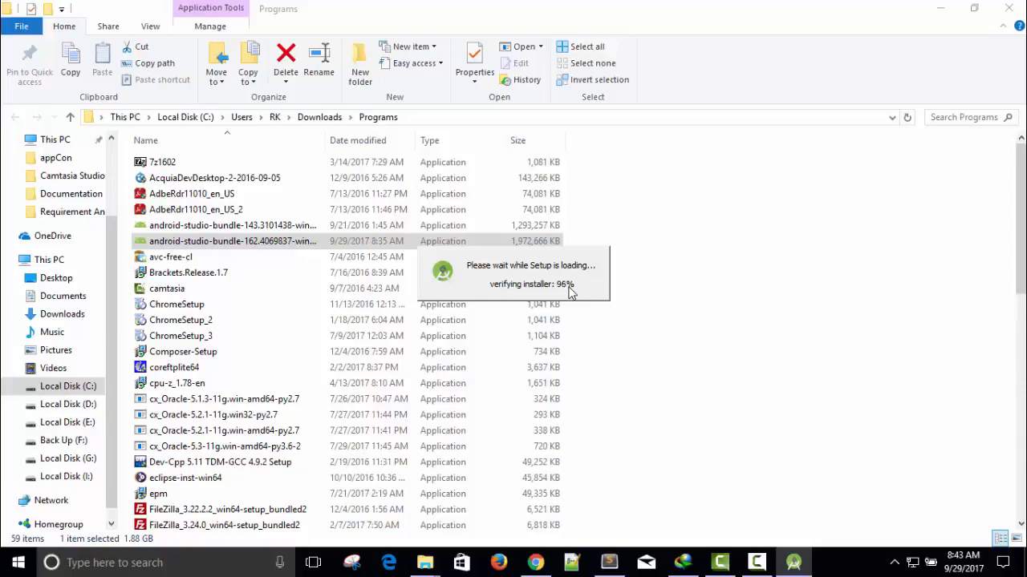
- Minimize the folder window and advance the setup to the install locations, keeping Android SDK and Android Virtual Device selected
left_click(940, 10)
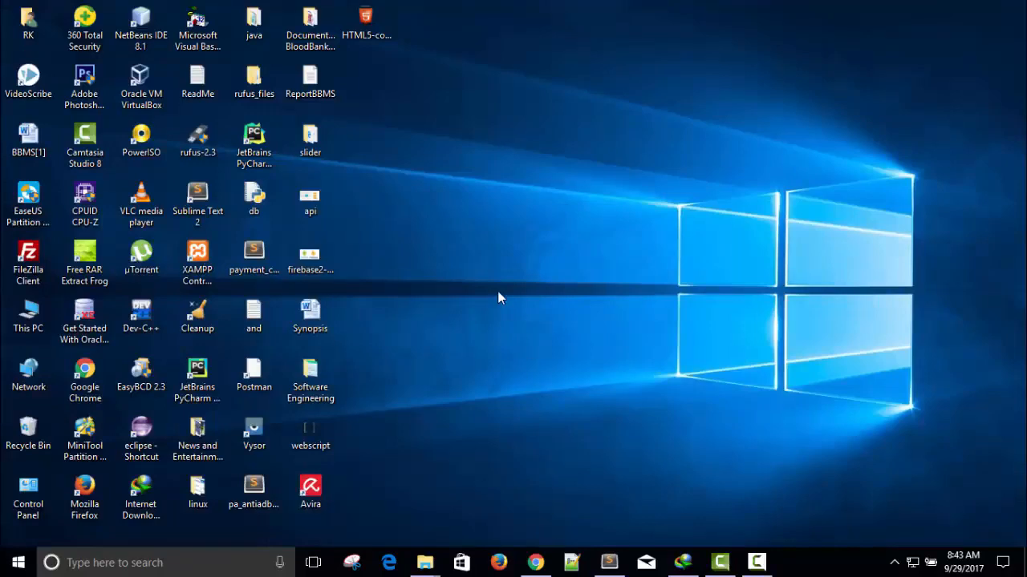
left_click(535, 562)
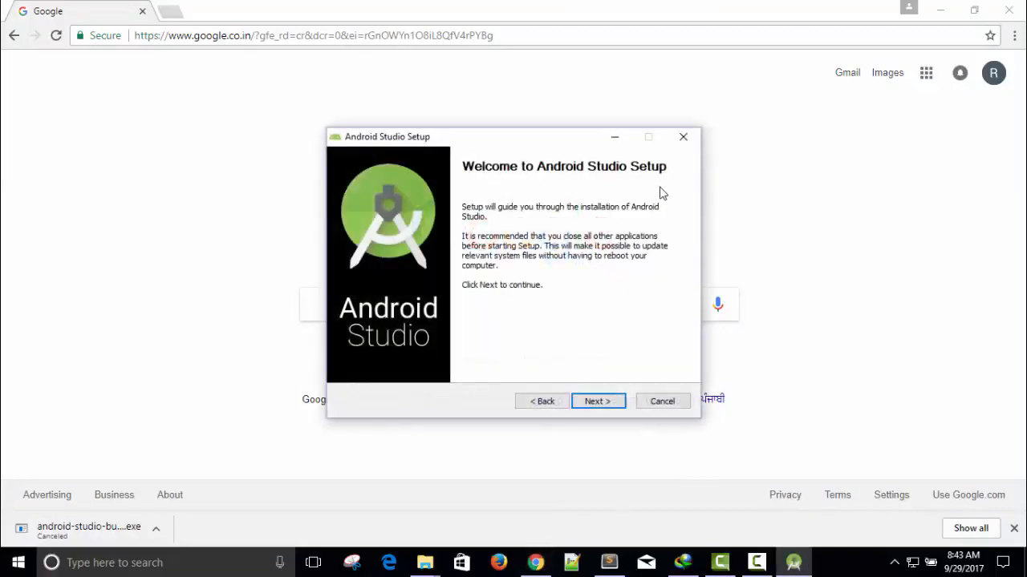
left_click(598, 398)
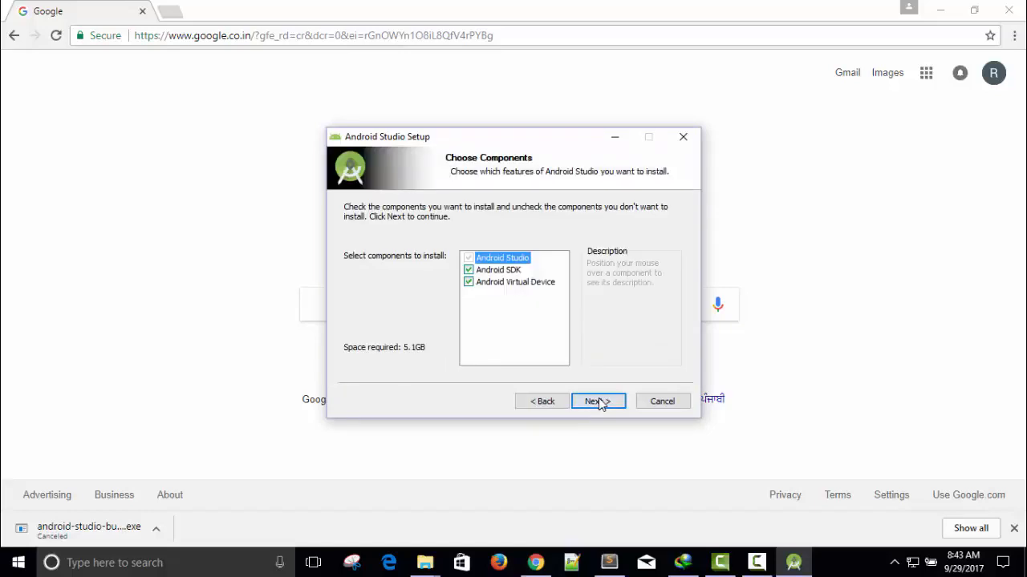
mouse_move(486, 274)
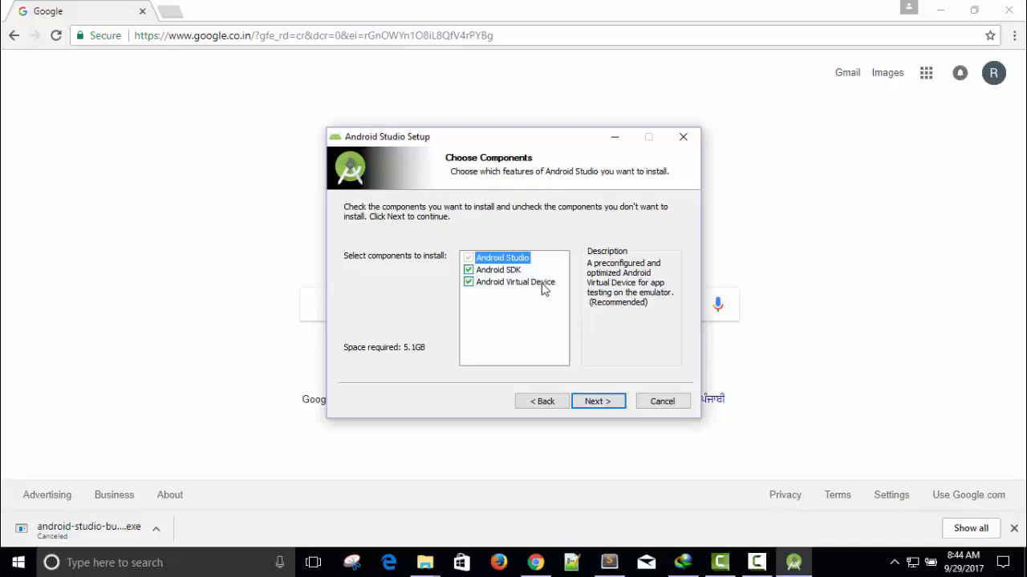
left_click(596, 401)
left_click(595, 402)
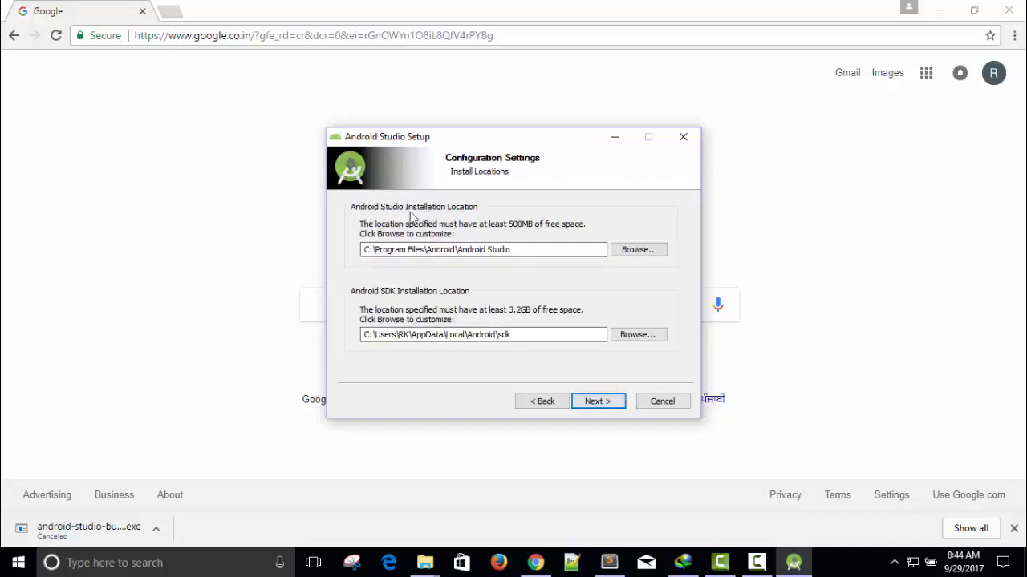
- Accept the default Android Studio and SDK install locations and start the installation with the Android Studio Start Menu folder
left_click_drag(525, 248, 332, 250)
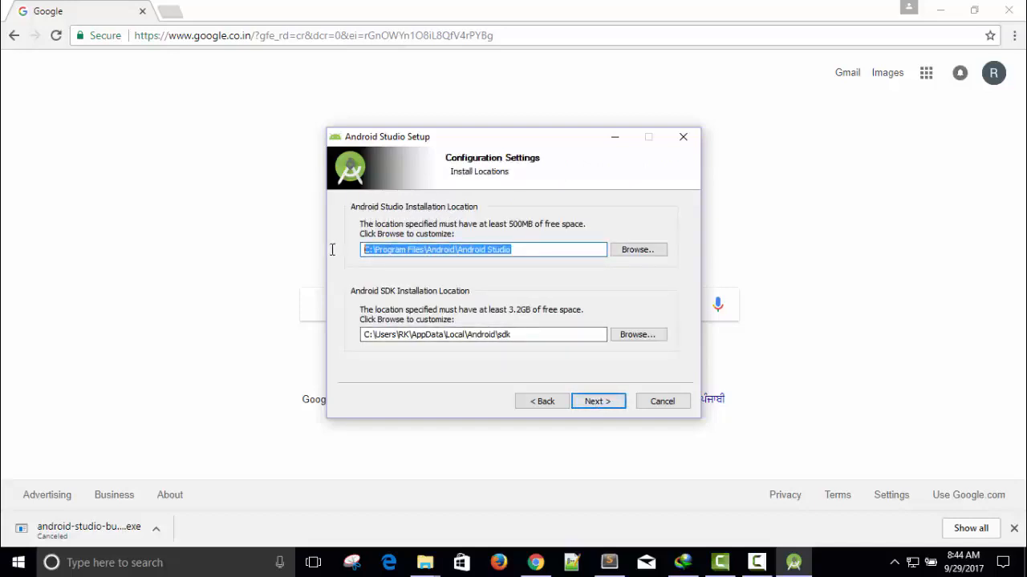
left_click(530, 251)
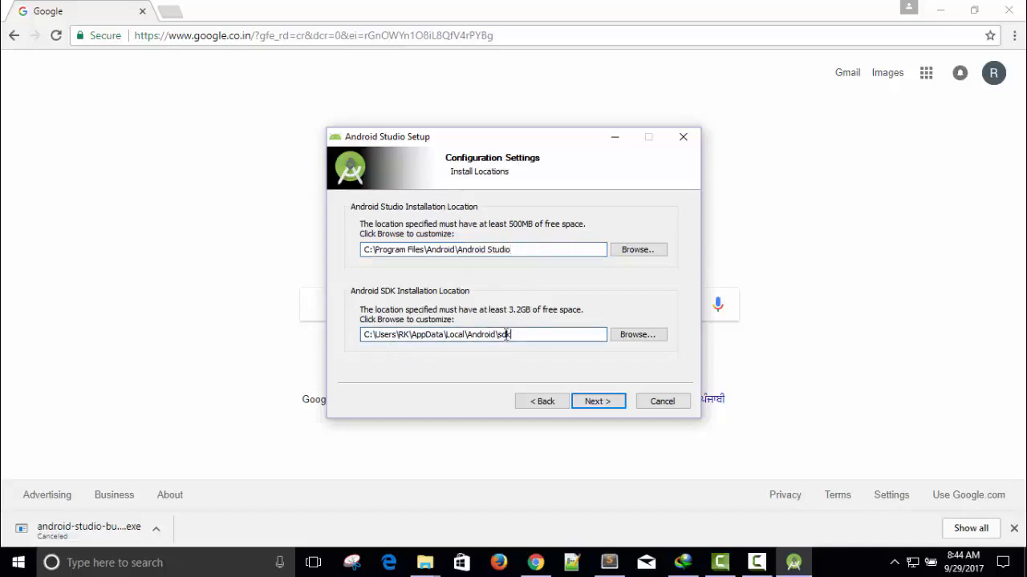
left_click_drag(509, 334, 450, 335)
left_click(449, 334)
left_click_drag(372, 335, 514, 334)
left_click(513, 335)
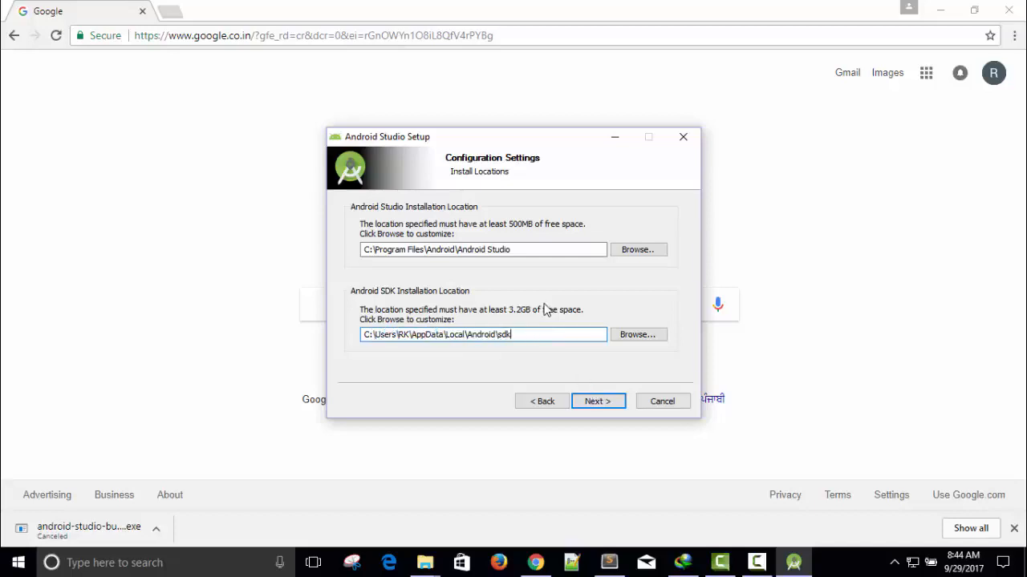
left_click(597, 401)
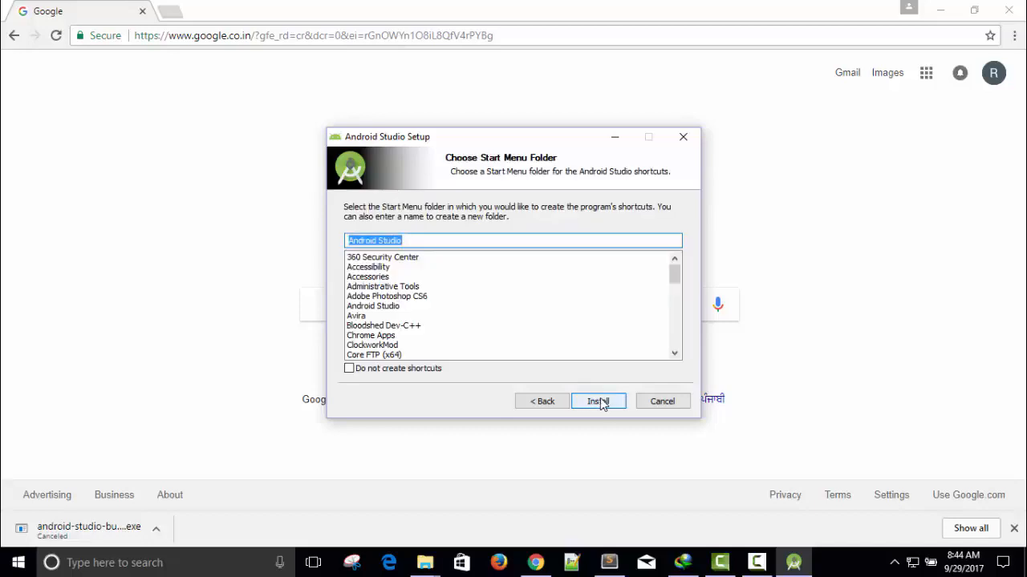
left_click(600, 401)
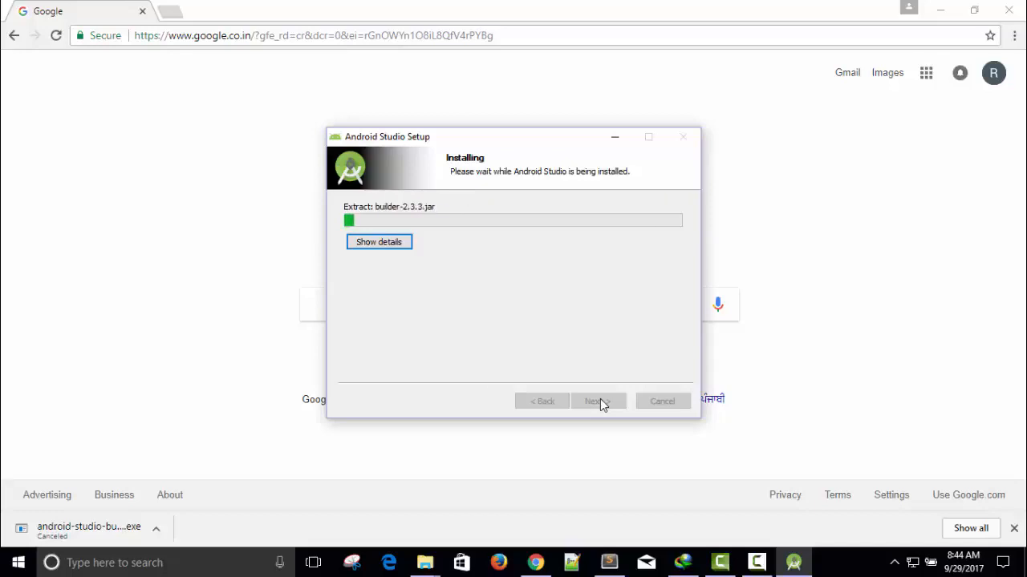
- Close the browser's download bar and minimize the browser window while the installation runs
left_click(794, 563)
left_click(793, 563)
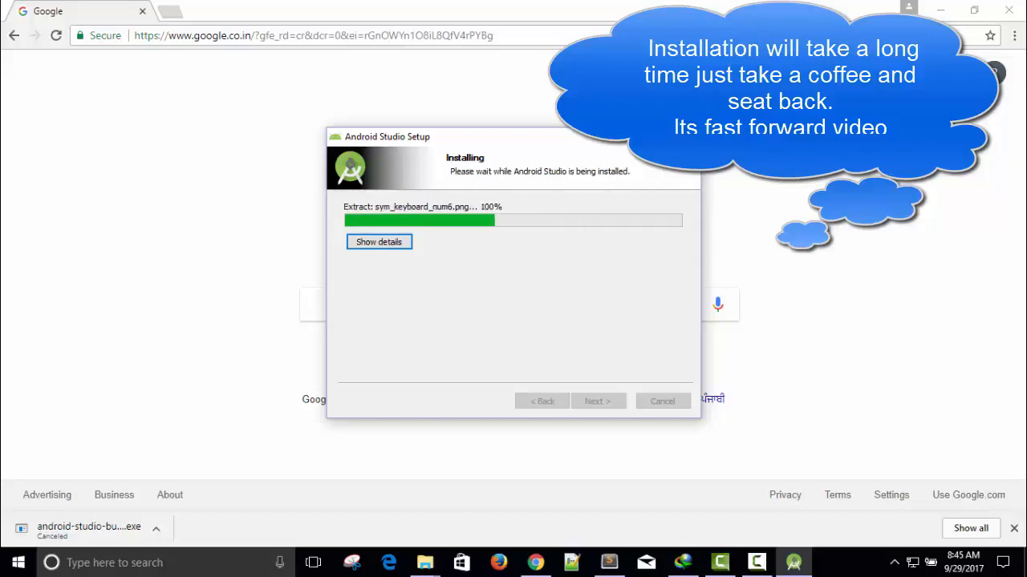
left_click(1013, 528)
left_click(793, 562)
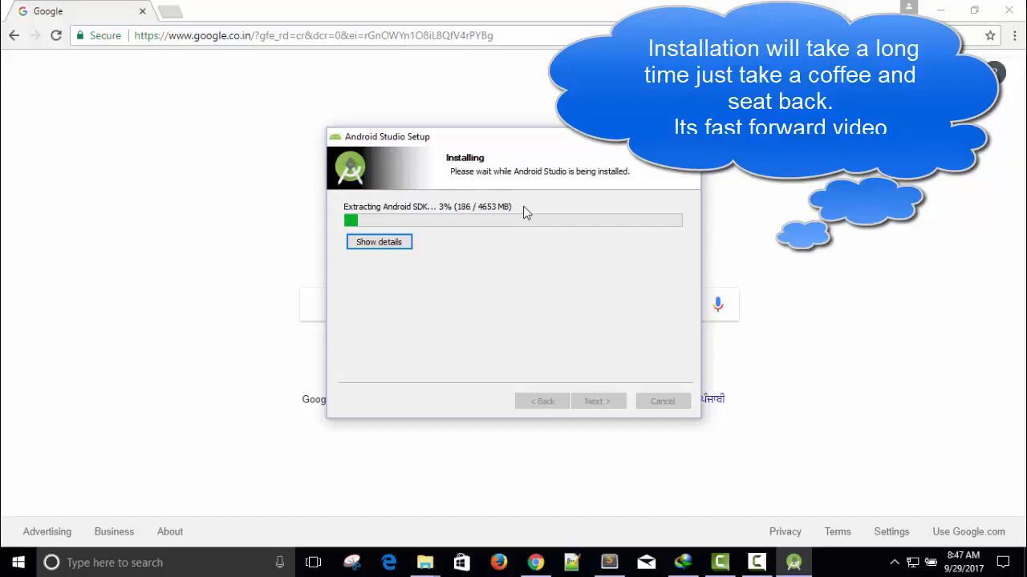
left_click(756, 563)
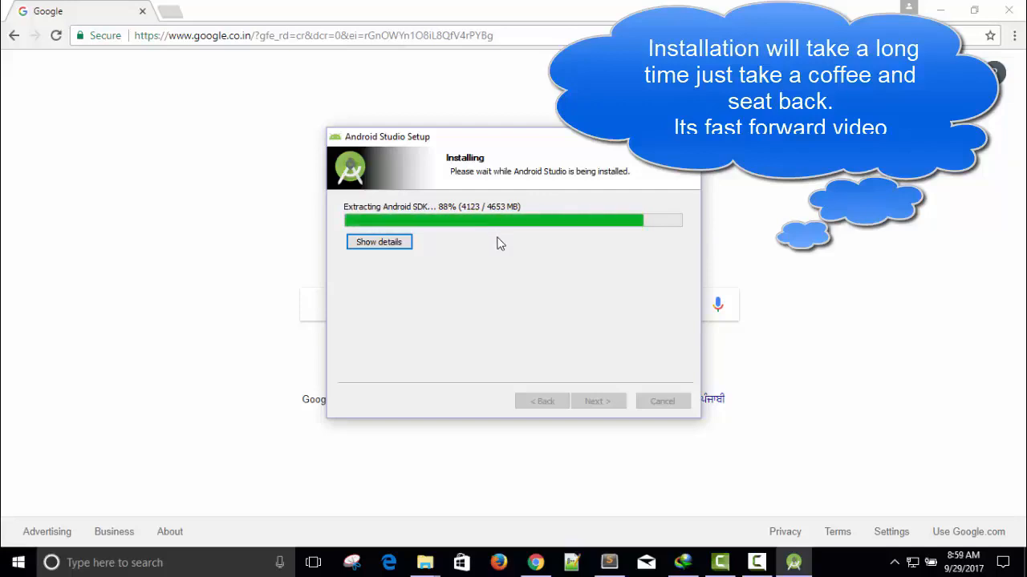
left_click(944, 7)
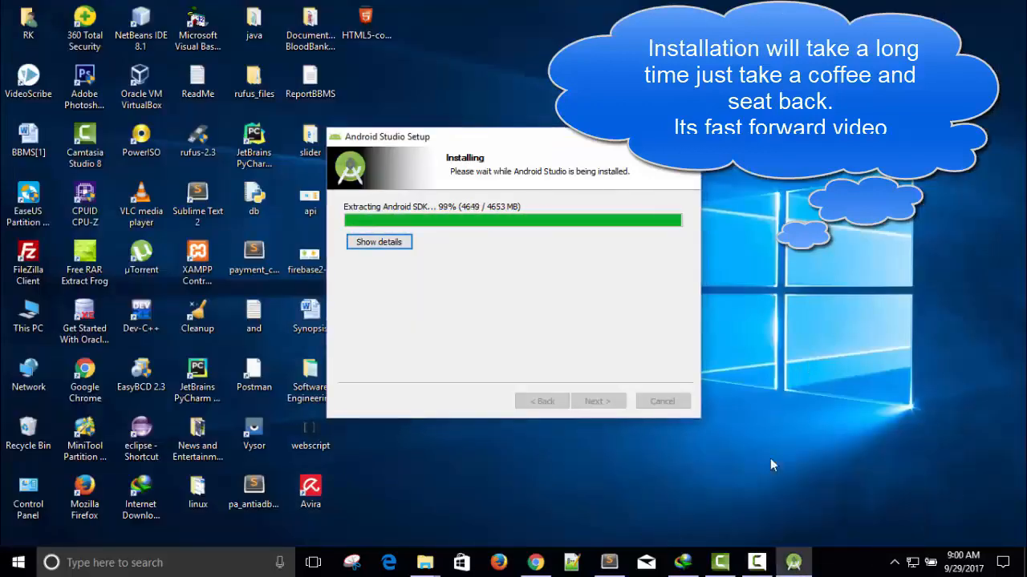
left_click(758, 563)
left_click(767, 567)
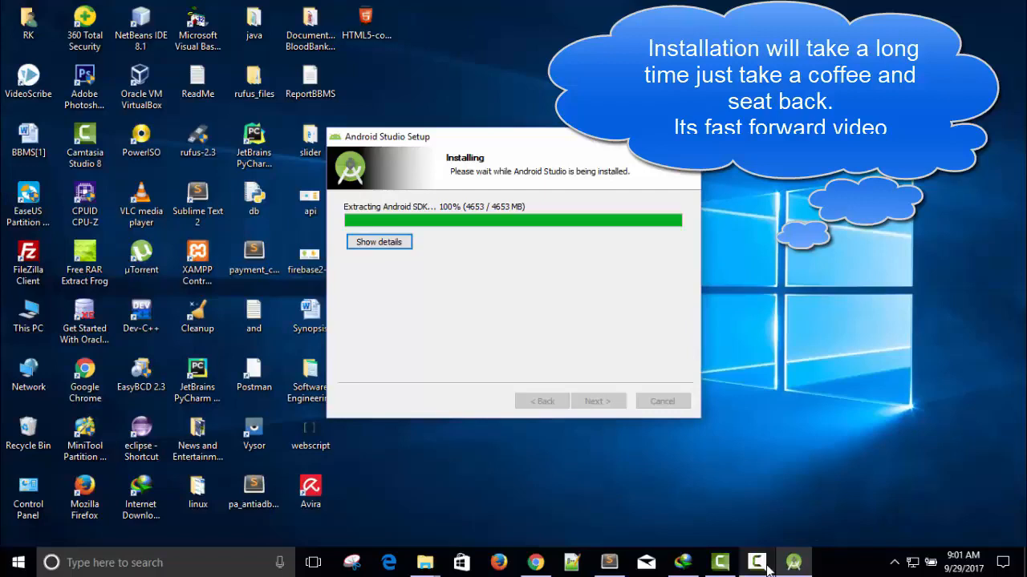
left_click(767, 567)
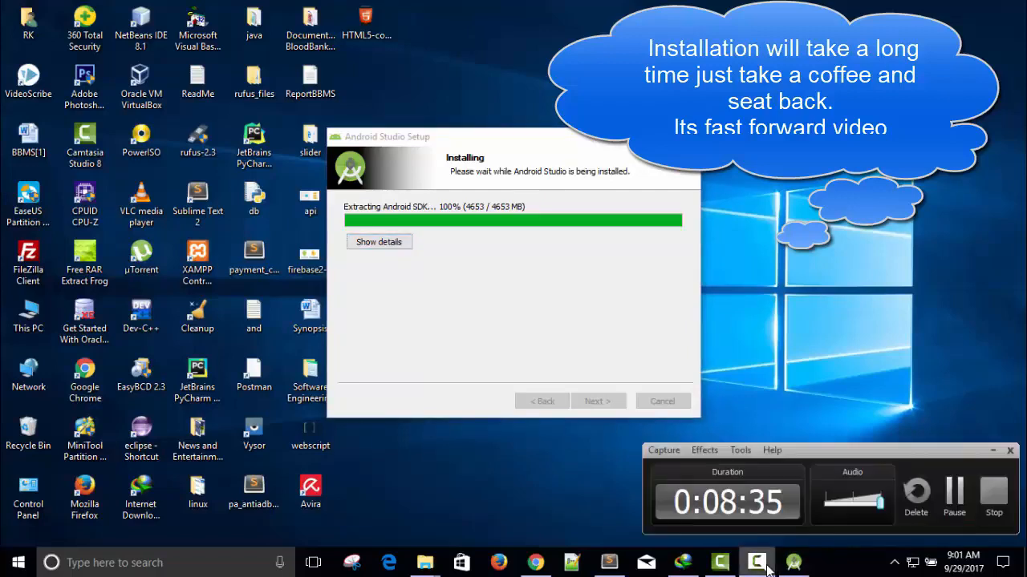
left_click(954, 497)
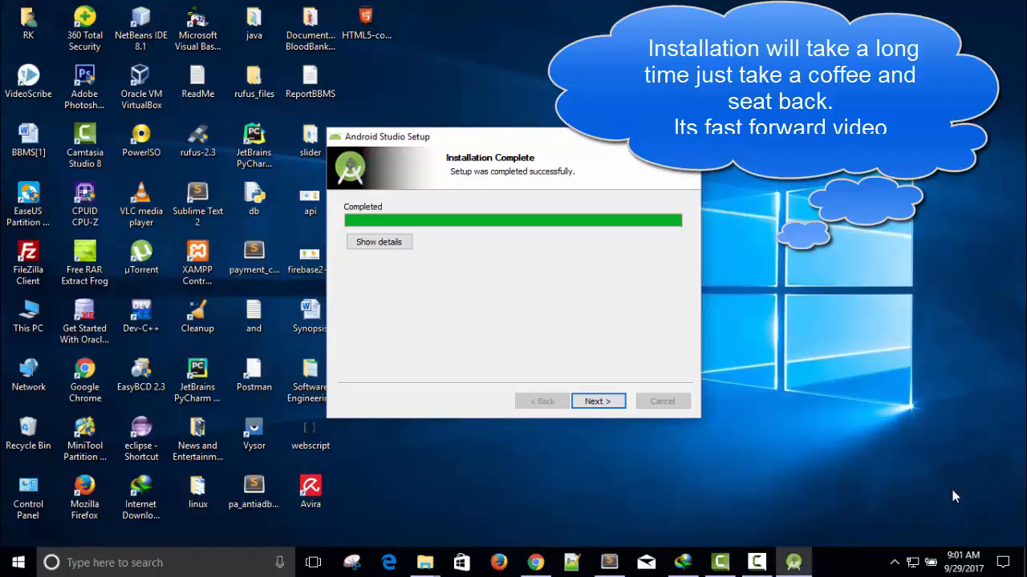
left_click(754, 567)
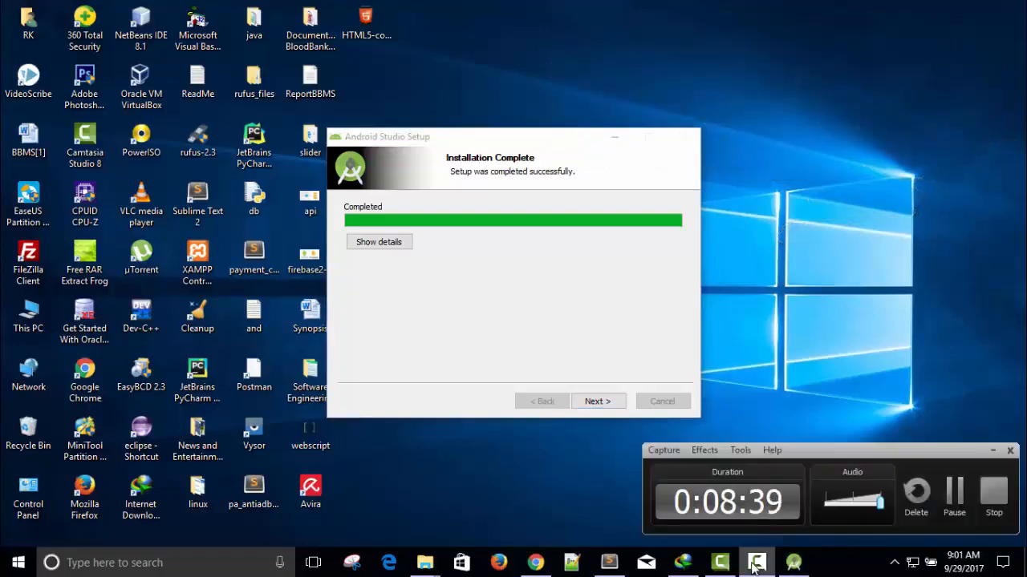
left_click(754, 567)
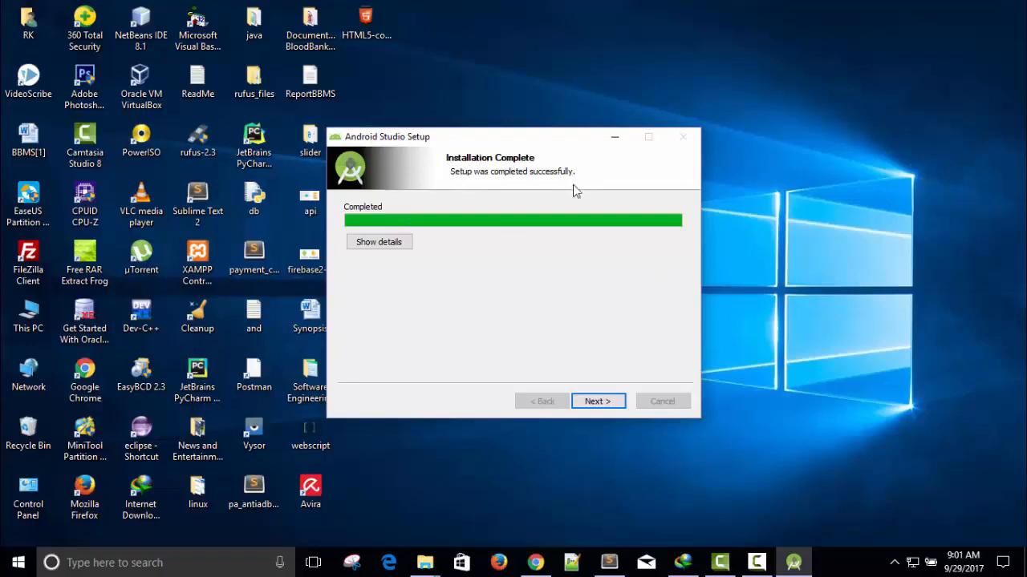
- Finish the setup with Start Android Studio enabled and choose not to import settings from a previous version
left_click(596, 404)
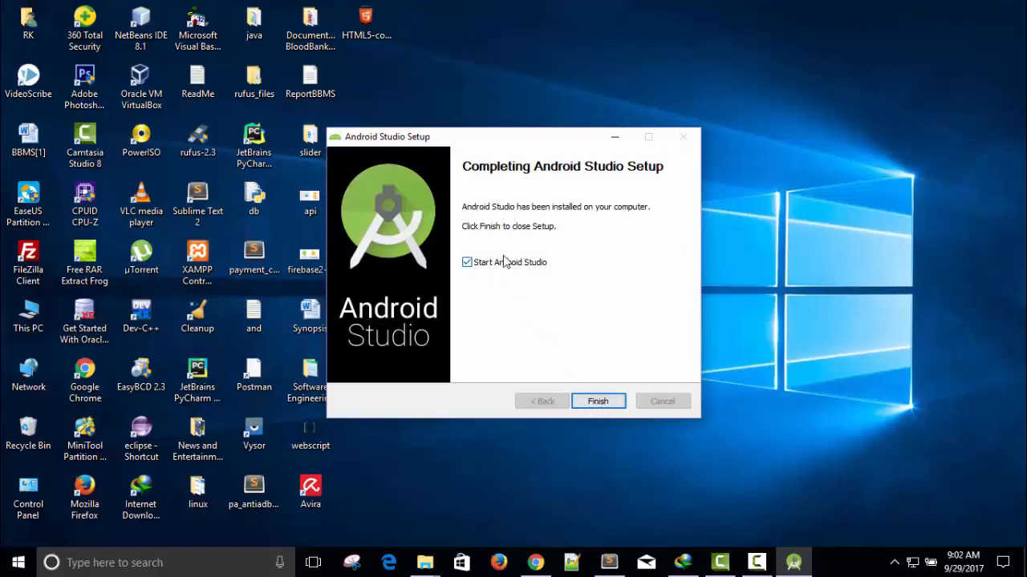
left_click(607, 404)
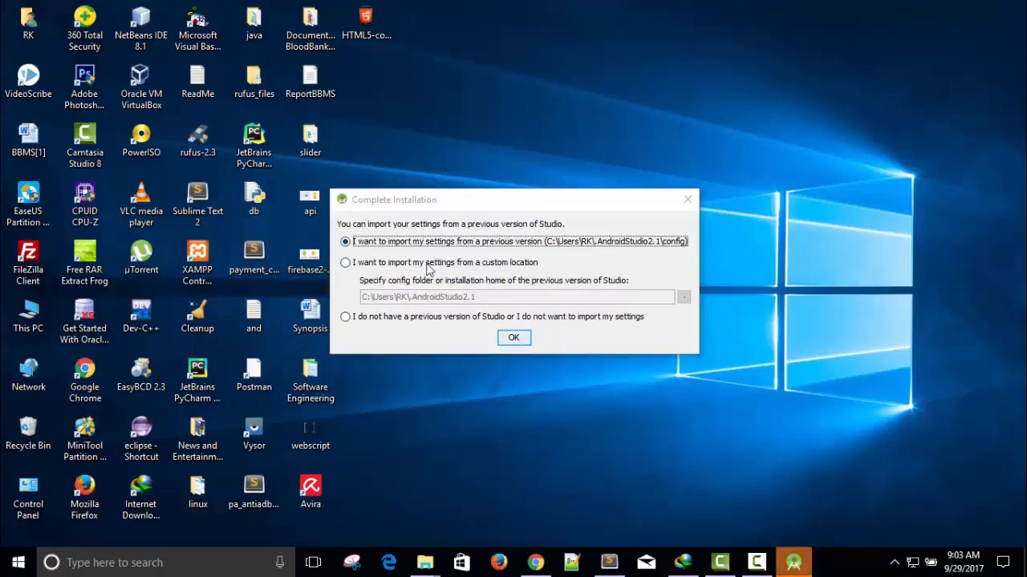
left_click(346, 318)
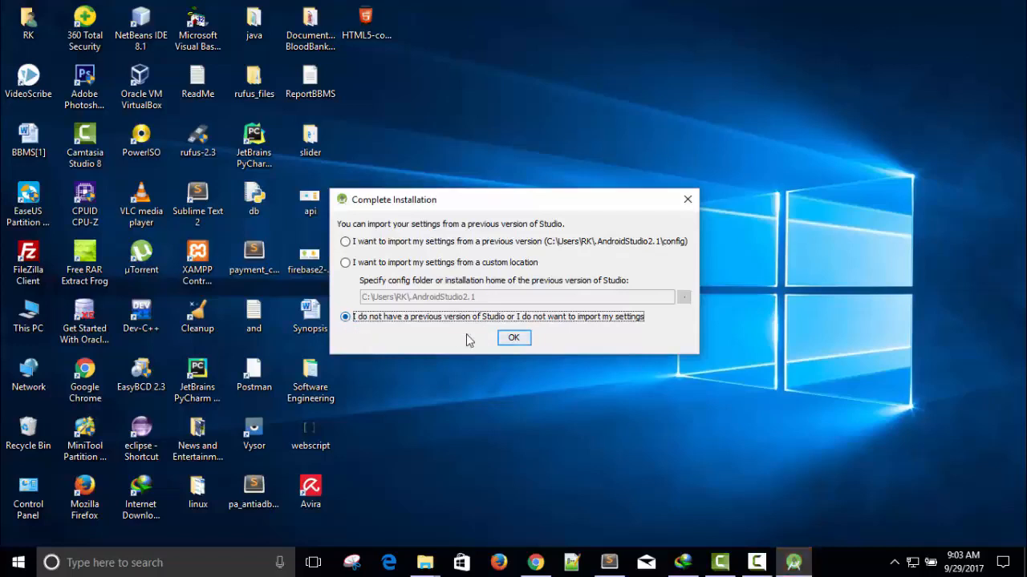
left_click(514, 338)
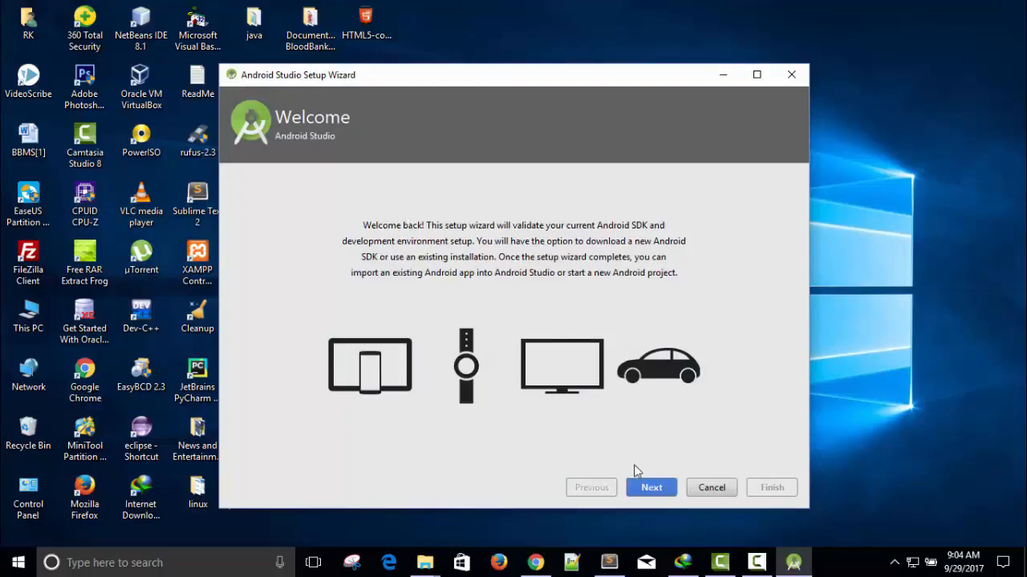
- Proceed through the Android Studio Setup Wizard to Verify Settings with the Standard install type
left_click(650, 487)
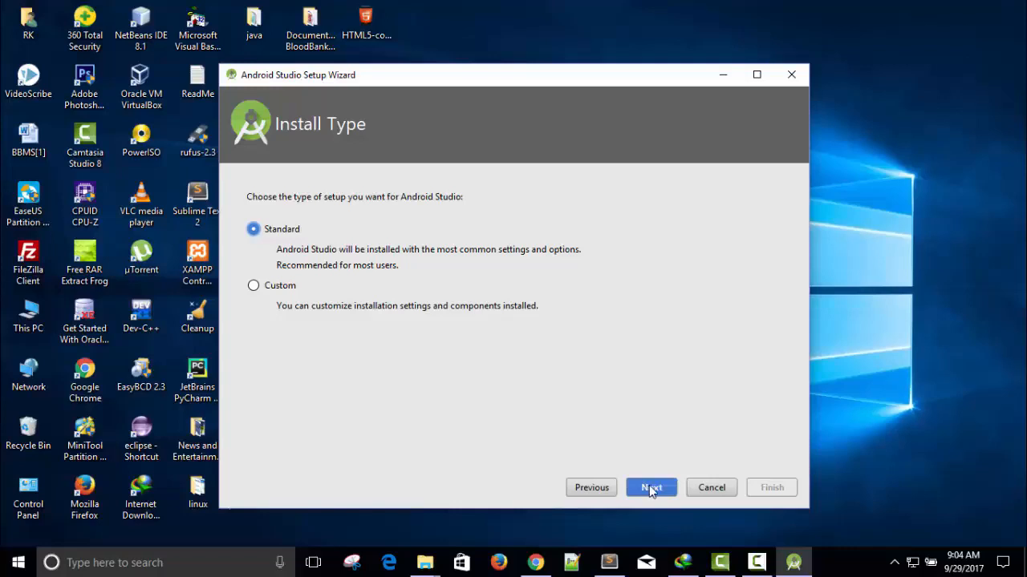
left_click(652, 490)
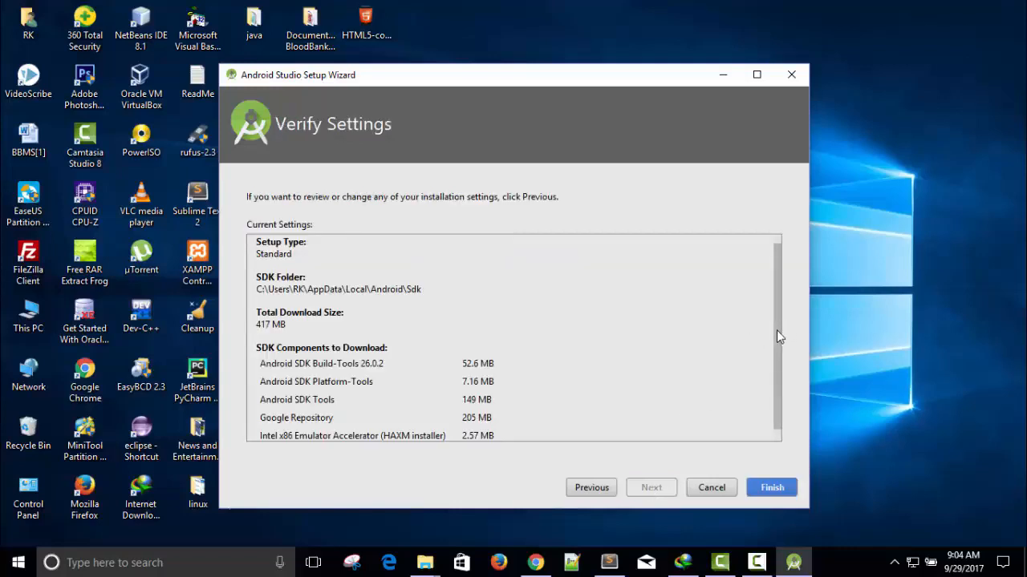
- Review the SDK components listed under Verify Settings and finish that page to start downloading them
scroll(776, 335, "down", 1)
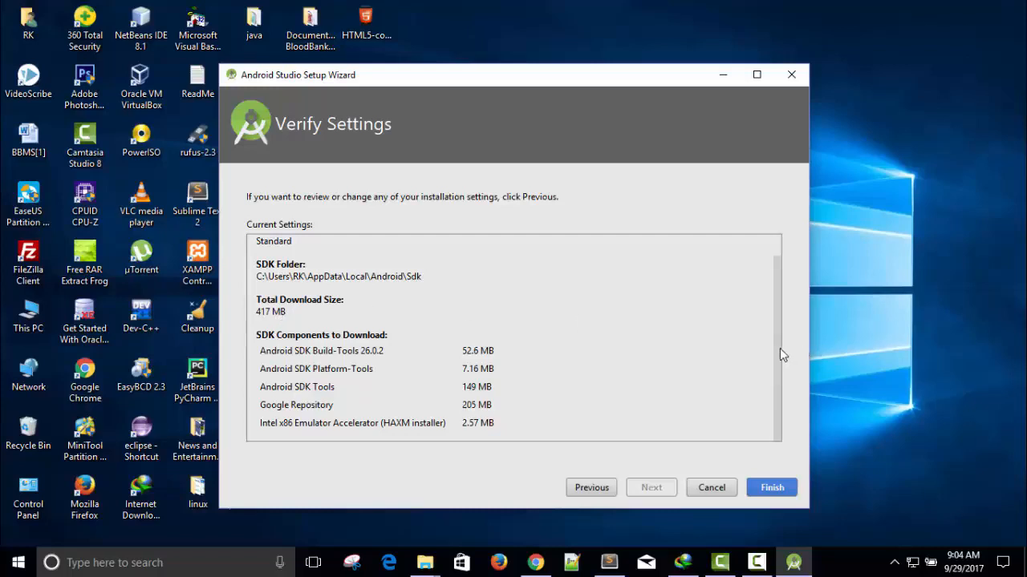
left_click_drag(780, 348, 777, 395)
left_click(770, 491)
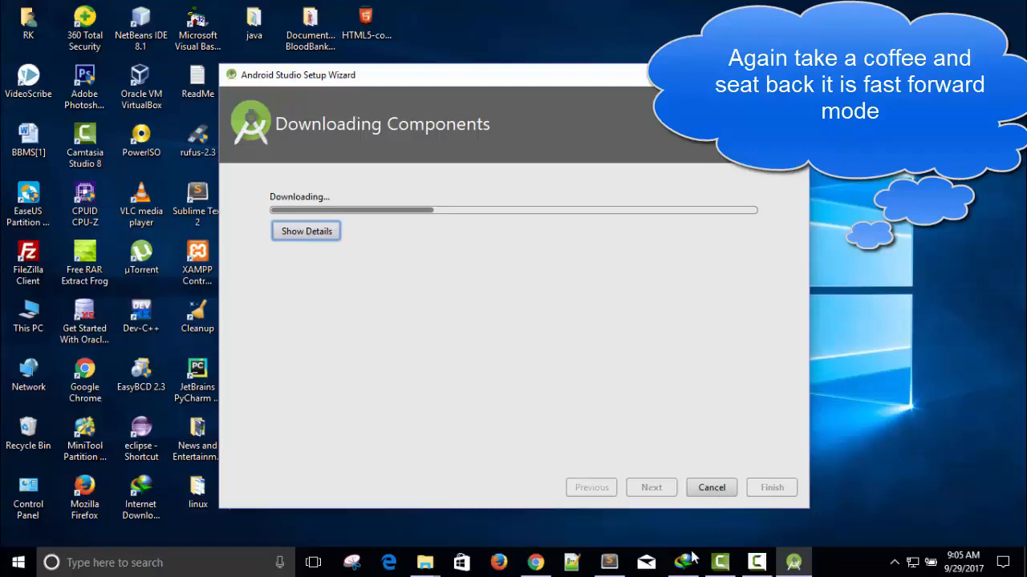
- Close the open download manager, Sublime Text, Chrome and File Explorer windows while the components download
left_click(691, 560)
left_click(754, 54)
left_click(609, 562)
left_click(1008, 8)
left_click(535, 562)
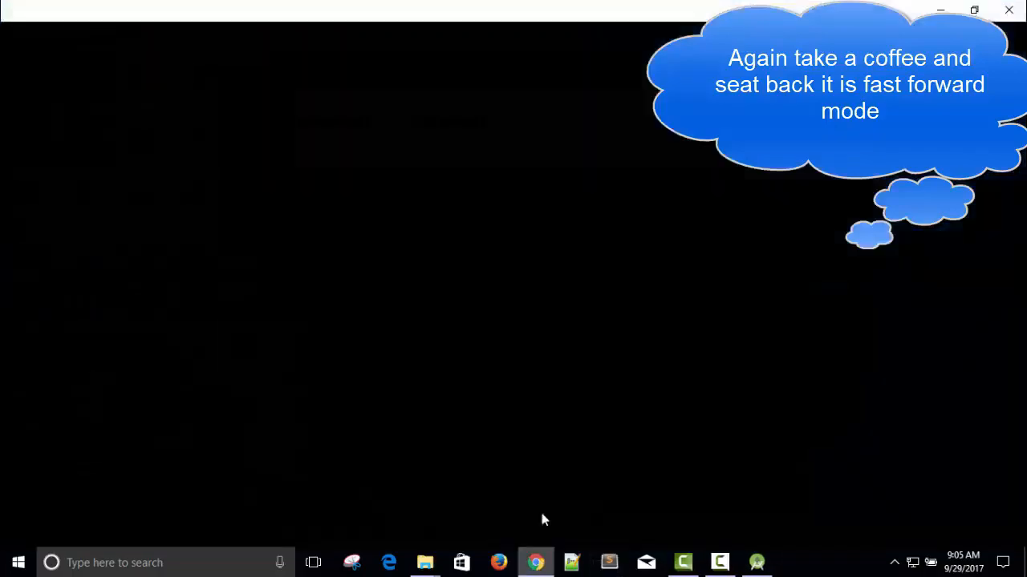
left_click(1008, 8)
left_click(425, 562)
left_click(413, 448)
left_click(493, 449)
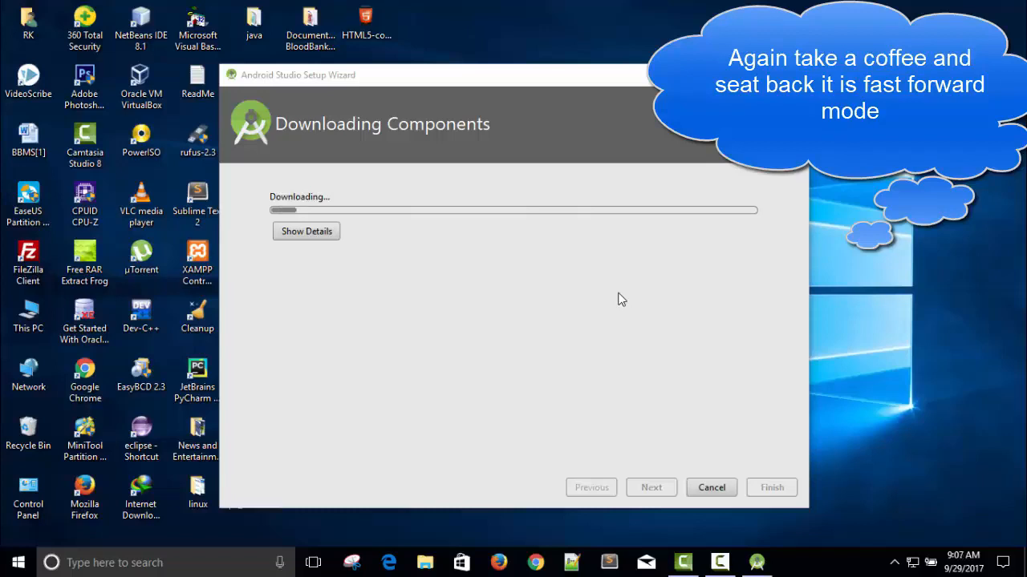
left_click(720, 562)
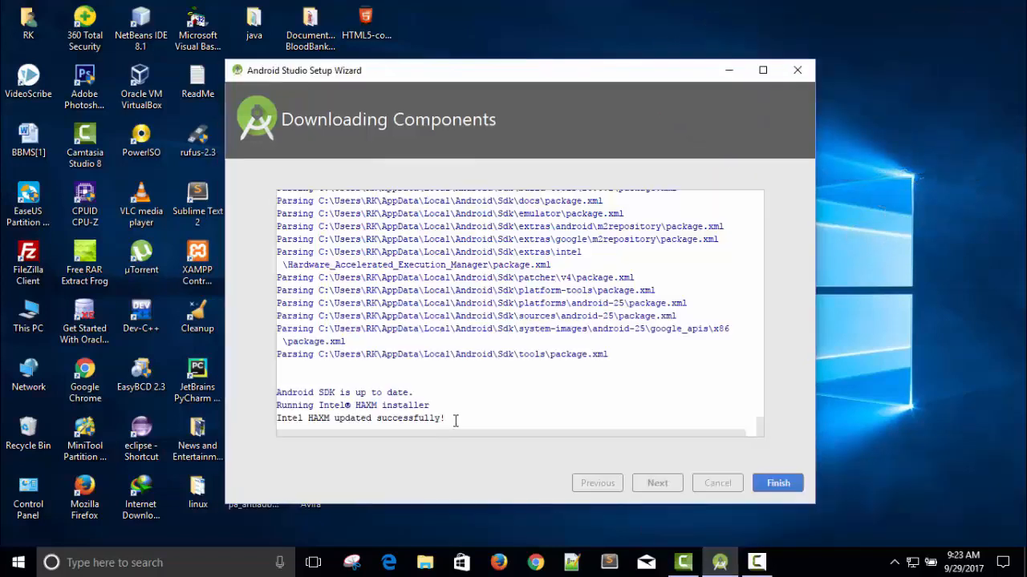
- Finish the Android Studio Setup Wizard and start a new Android Studio project
left_click_drag(446, 418, 311, 231)
left_click(405, 322)
left_click(778, 484)
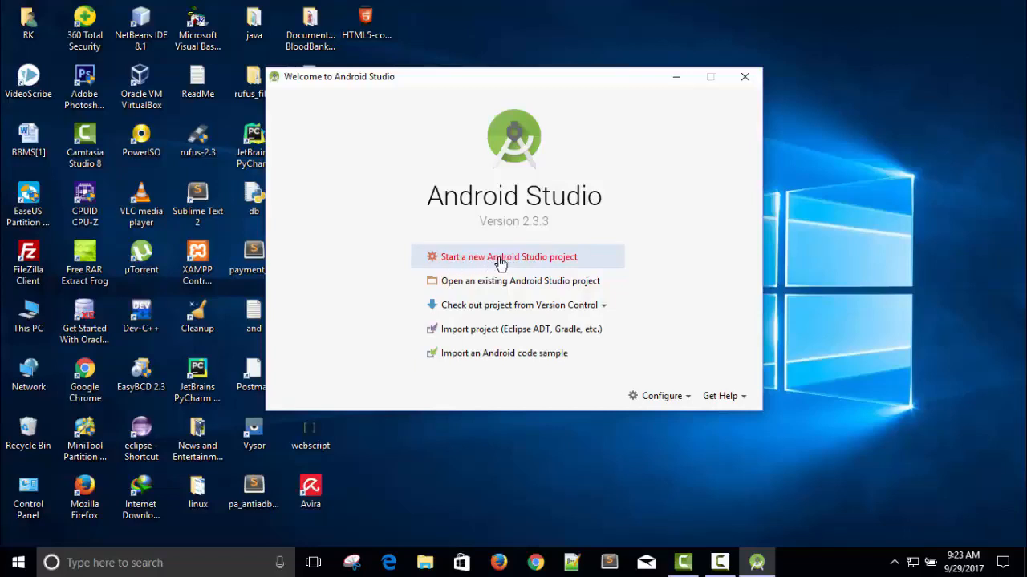
left_click(500, 261)
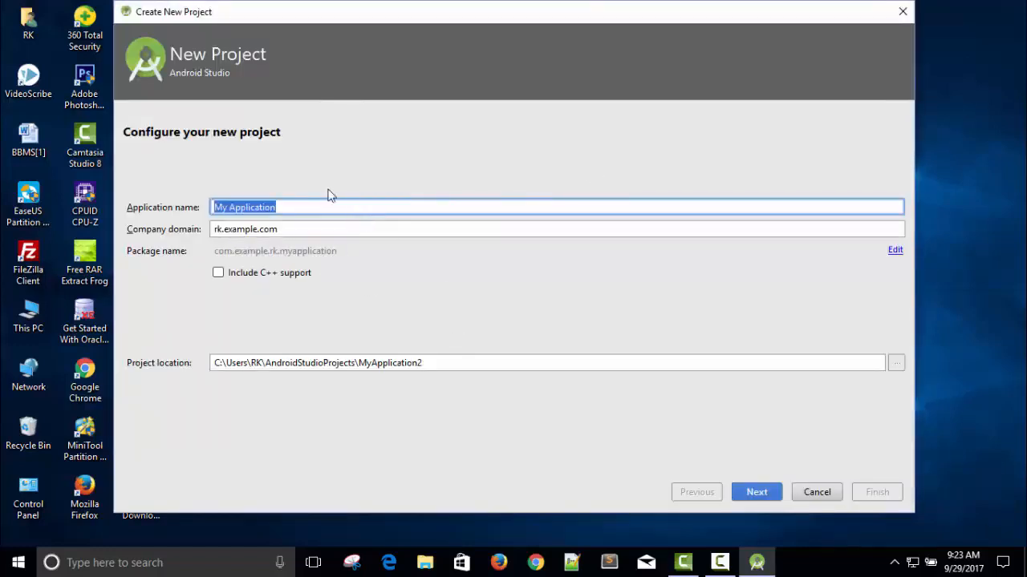
- Switch to Chrome, go to webscript.info and open the Responsive Website Theme page in its original tab
left_click(536, 563)
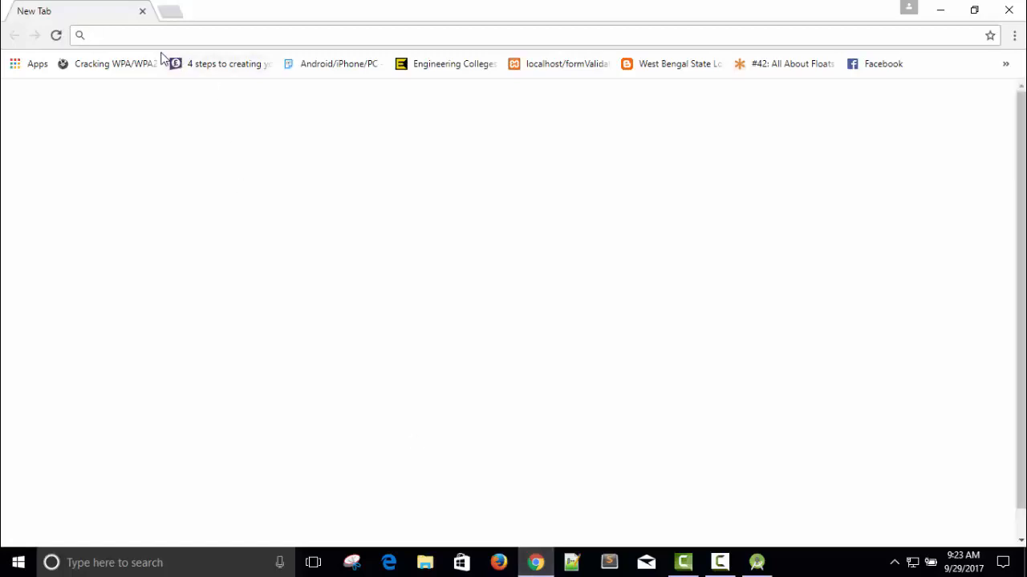
type("we")
key("Right")
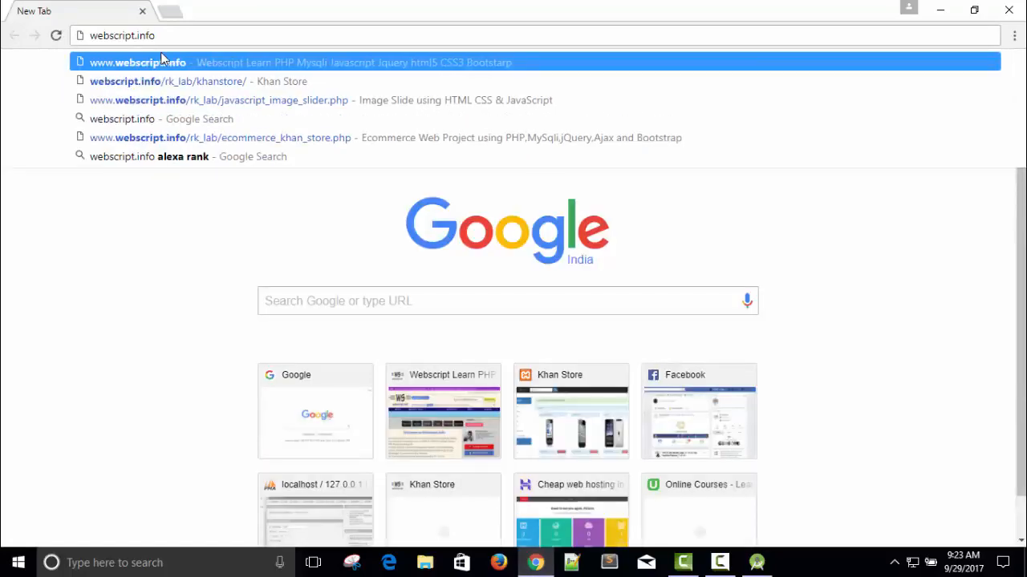
key("Return")
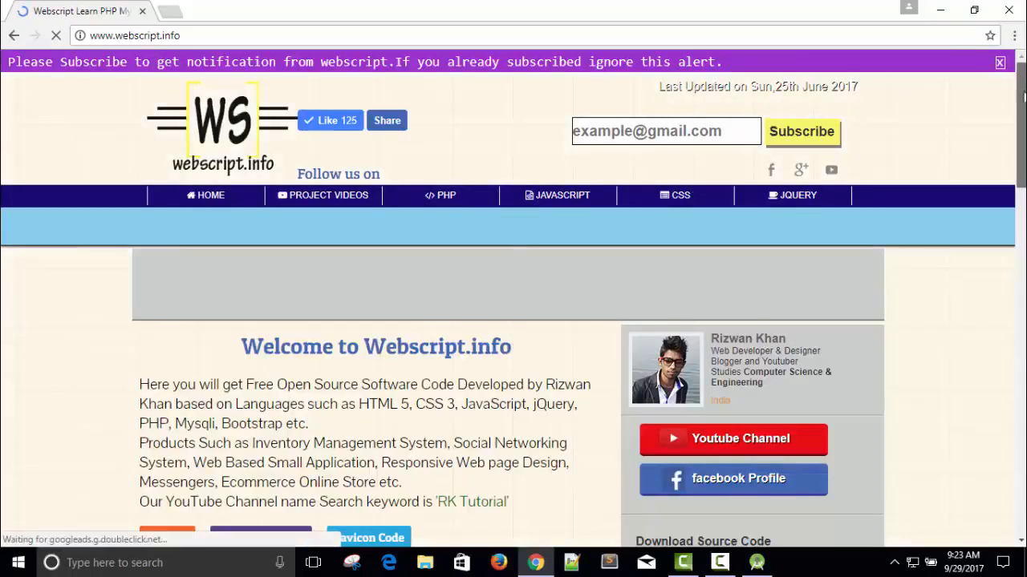
scroll(1023, 160, "down", 3)
scroll(1023, 160, "down", 3)
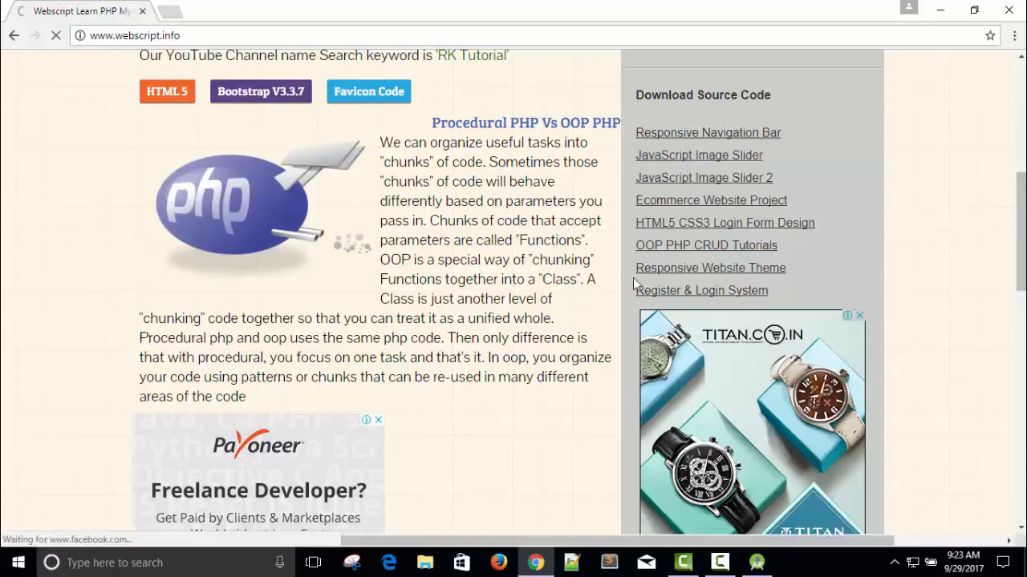
left_click(690, 271)
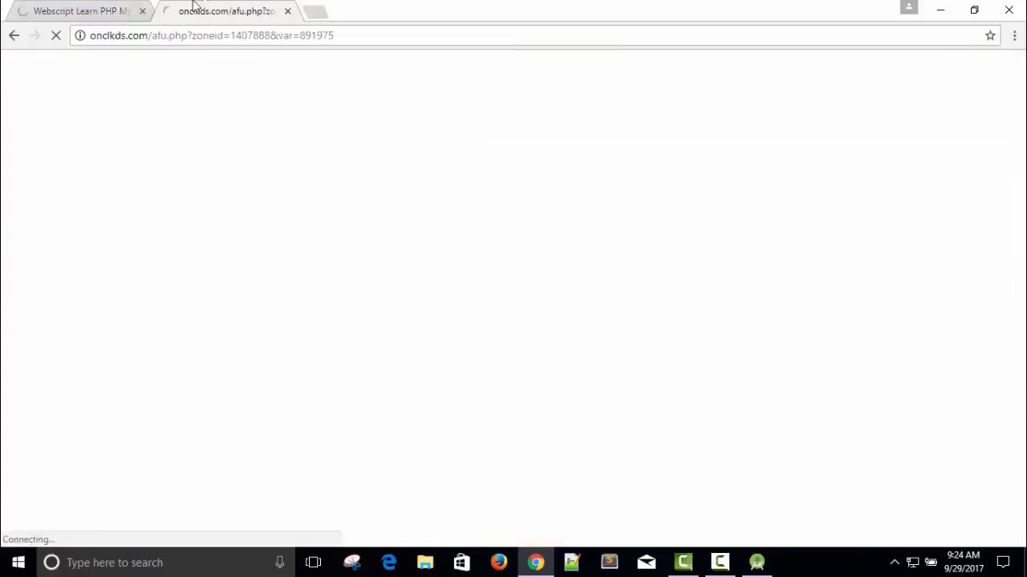
left_click(92, 13)
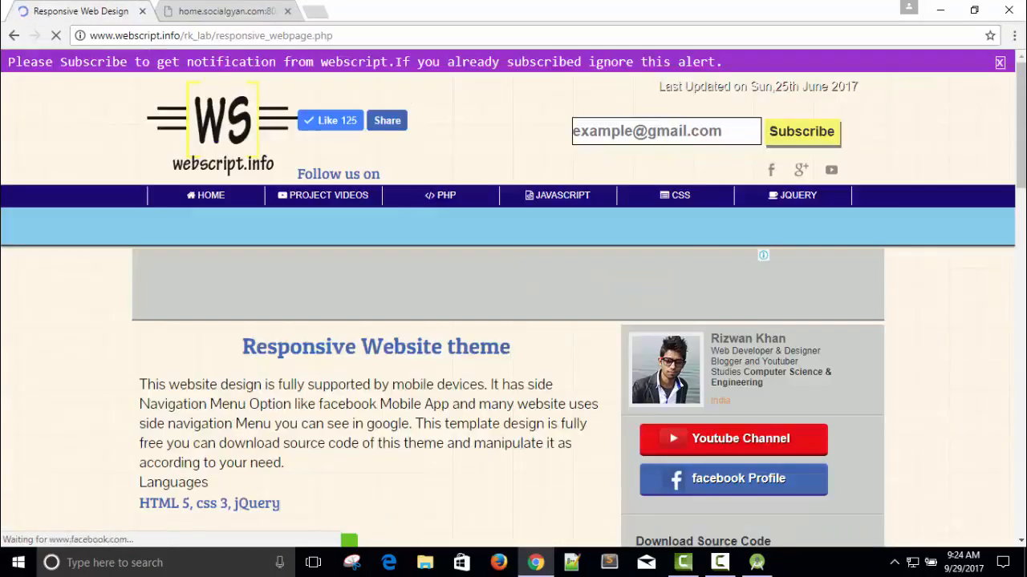
- Open the live demo of the responsive website theme and close the advertisement tab
scroll(337, 287, "down", 2)
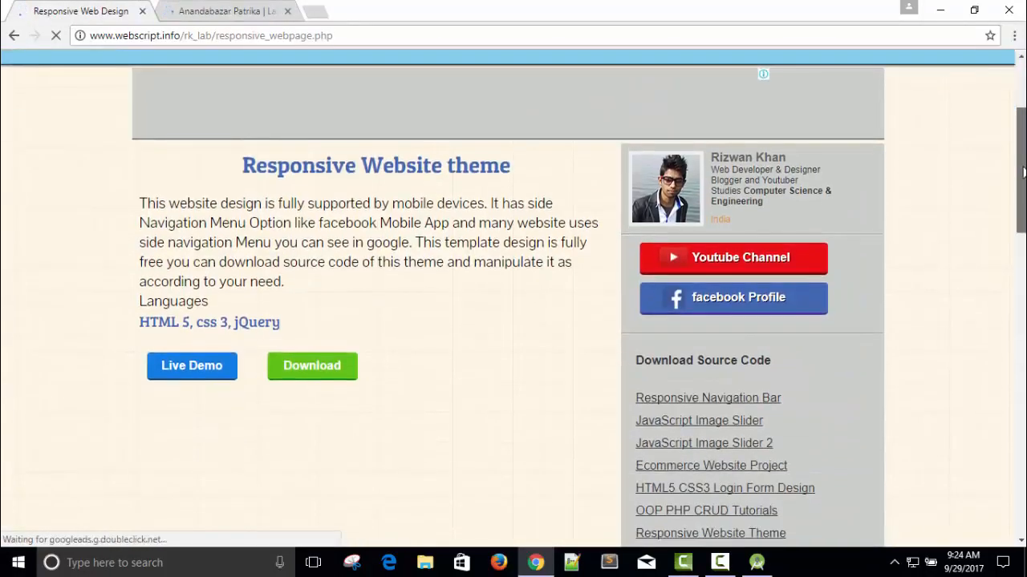
left_click(188, 367)
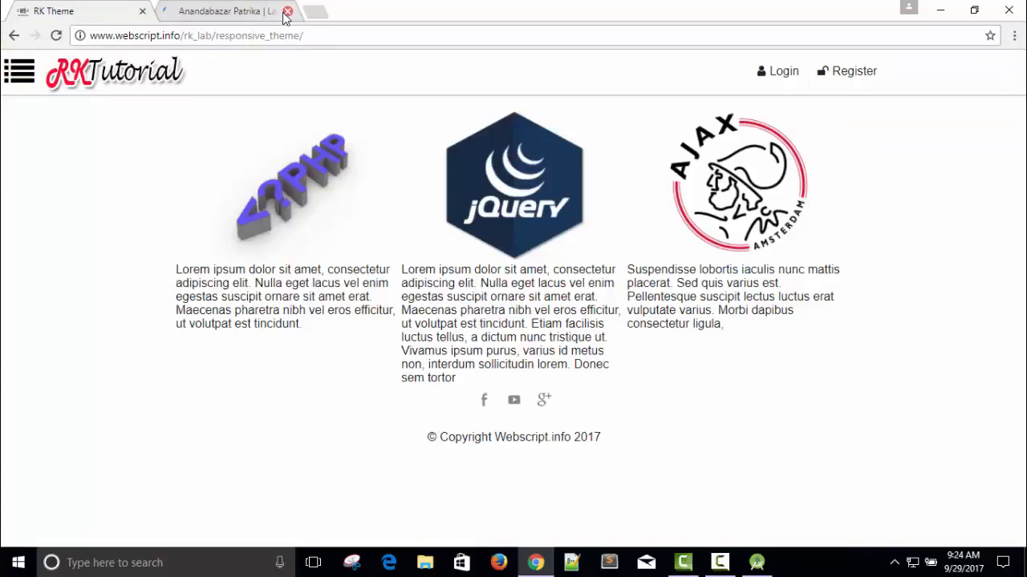
left_click(287, 17)
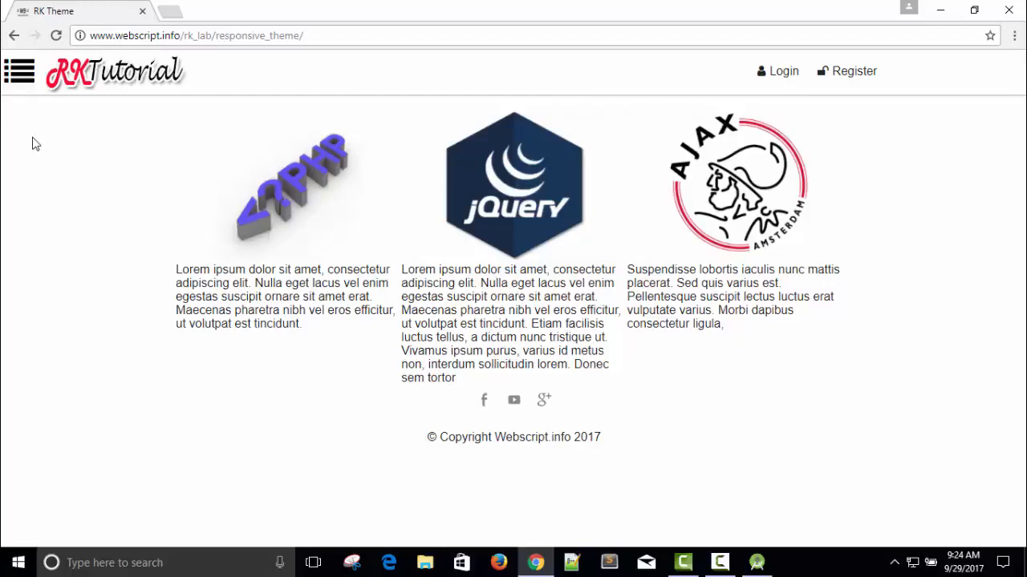
- Examine the theme's side navigation menu at full width by expanding and collapsing it twice
left_click(22, 74)
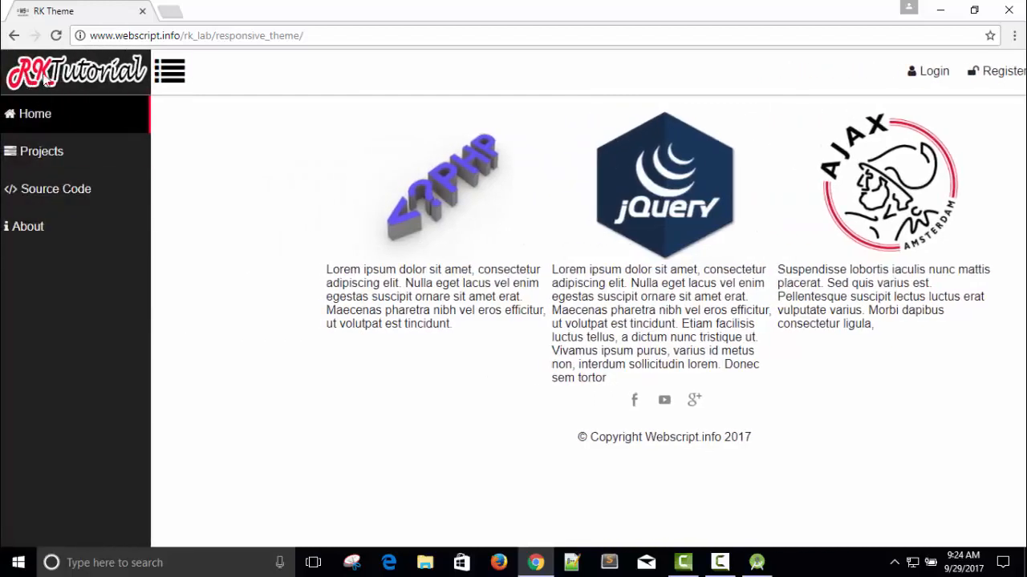
left_click(170, 72)
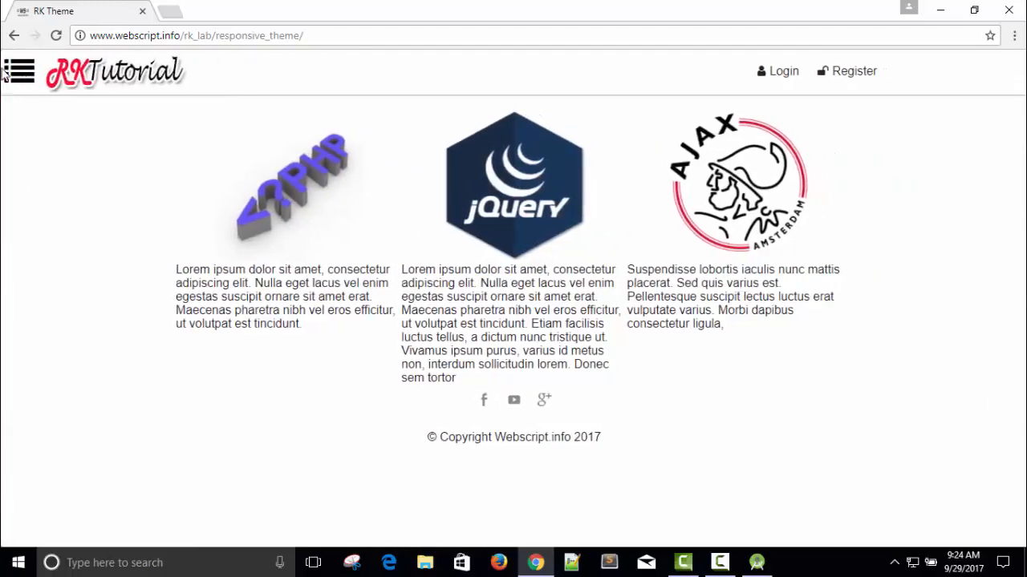
left_click(21, 72)
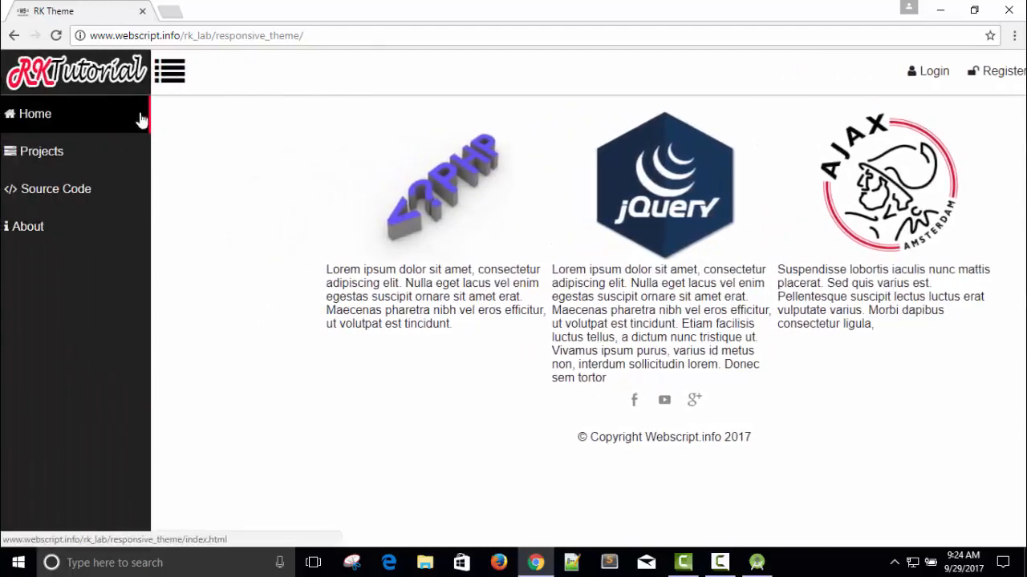
left_click(169, 76)
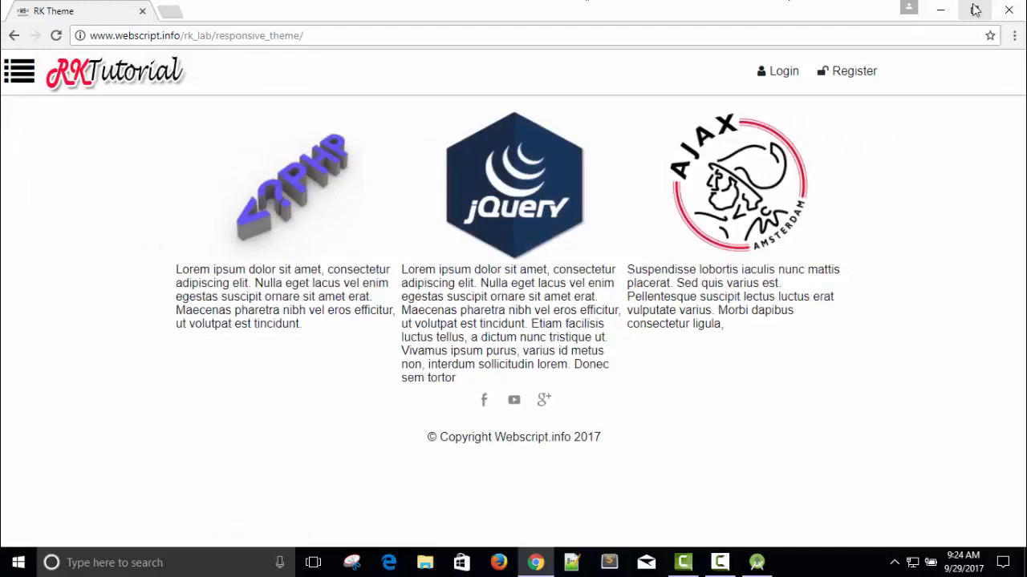
- Check the theme and its side menu at phone width, then maximize the browser and minimize it to return to Android Studio
left_click(974, 12)
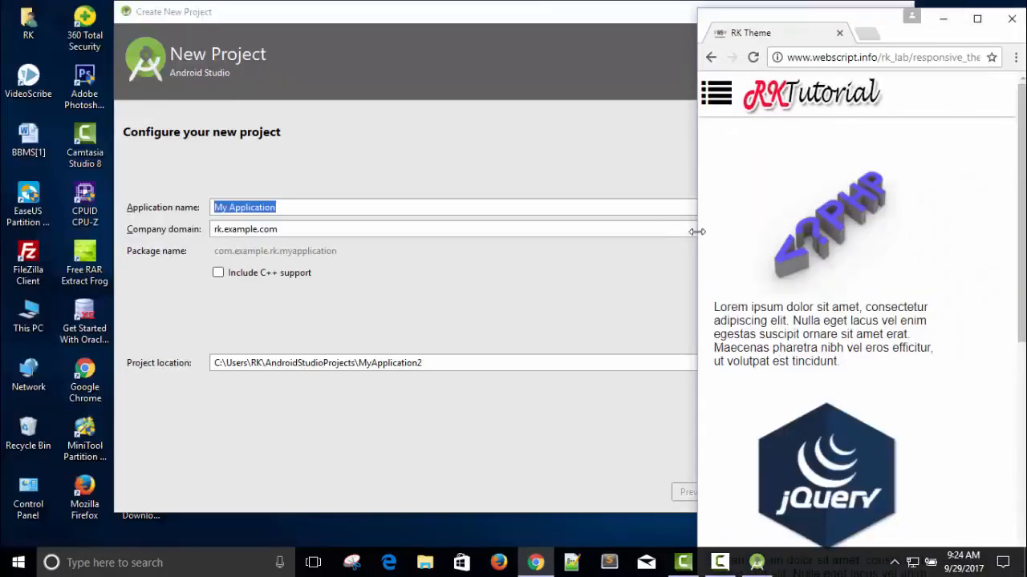
left_click_drag(700, 229, 738, 224)
left_click_drag(1023, 188, 1012, 158)
left_click(756, 93)
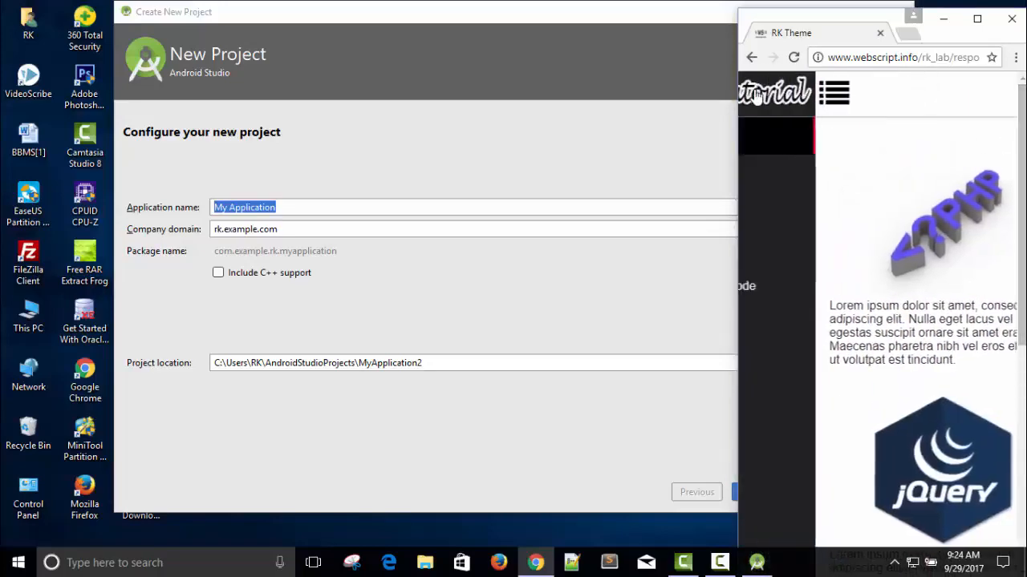
left_click(910, 93)
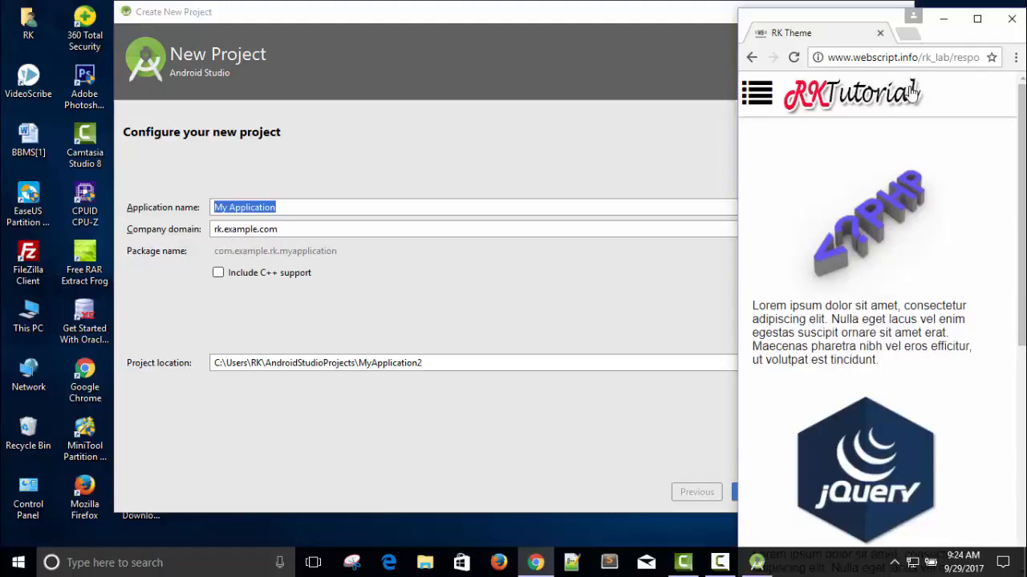
left_click(977, 19)
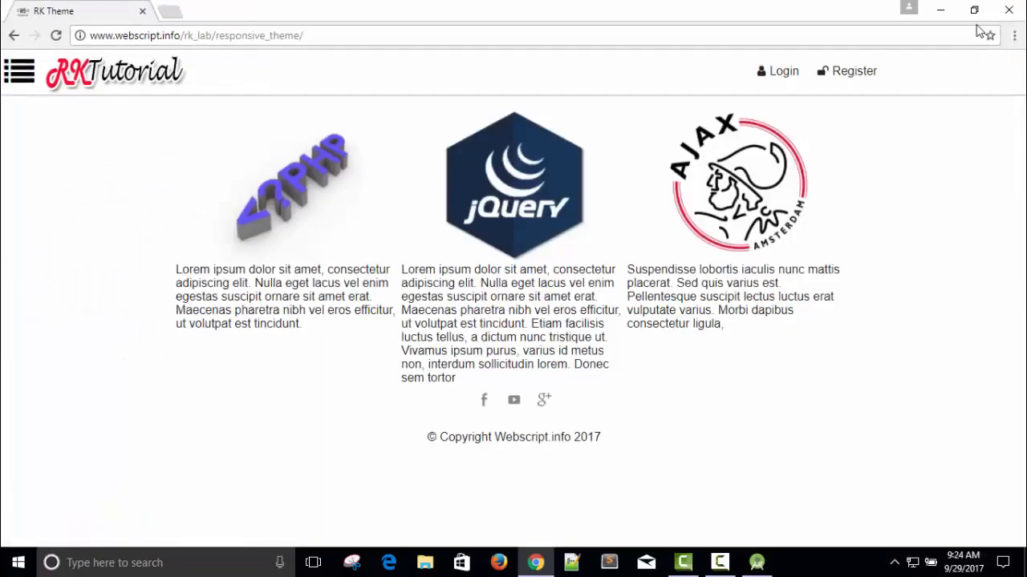
left_click(942, 13)
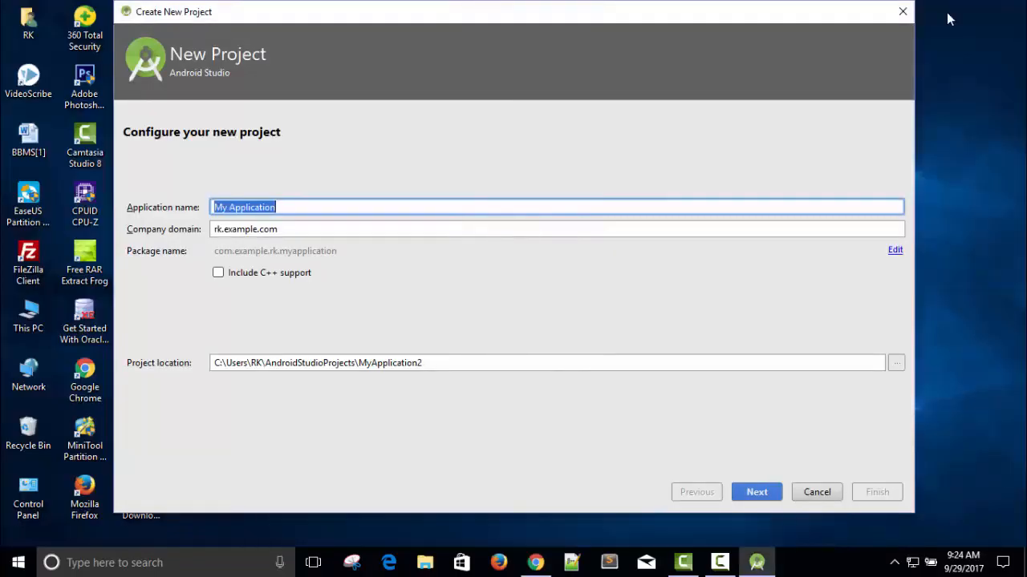
- Name the application RKTutorial and proceed to Target Android Devices with the default company domain and project location
left_click(283, 210)
key("BackSpace")
key("BackSpace")
key("BackSpace")
key("BackSpace")
key("BackSpace")
key("BackSpace")
key("BackSpace")
key("BackSpace")
key("BackSpace")
key("BackSpace")
key("BackSpace")
key("BackSpace")
key("BackSpace")
key("BackSpace")
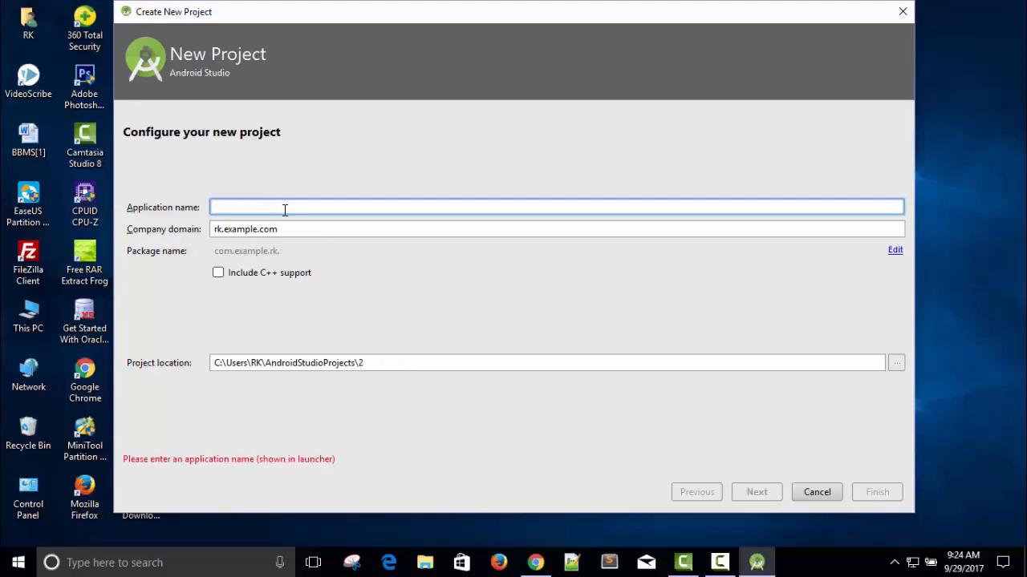
type("RKT")
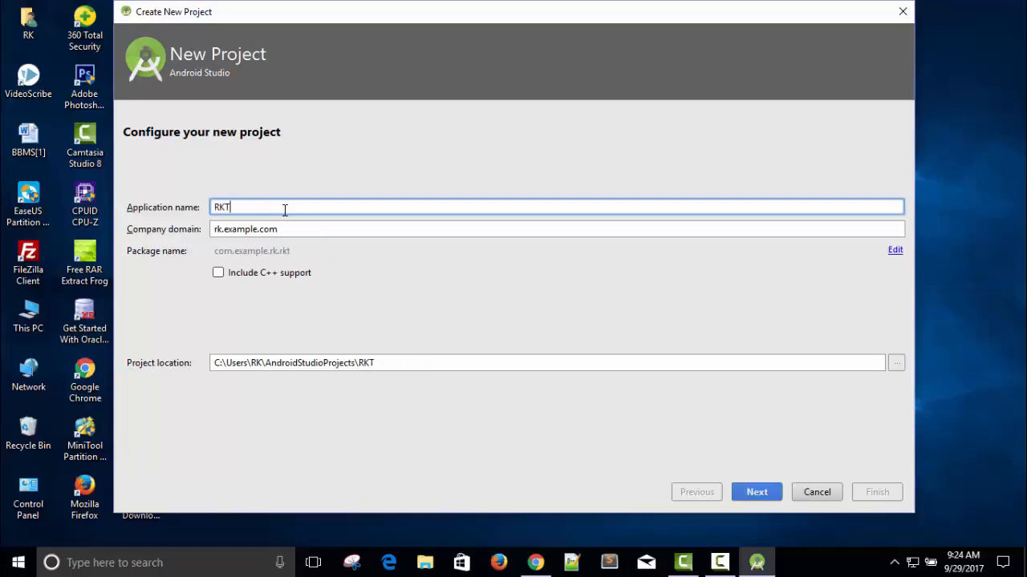
type("utorial")
left_click(758, 493)
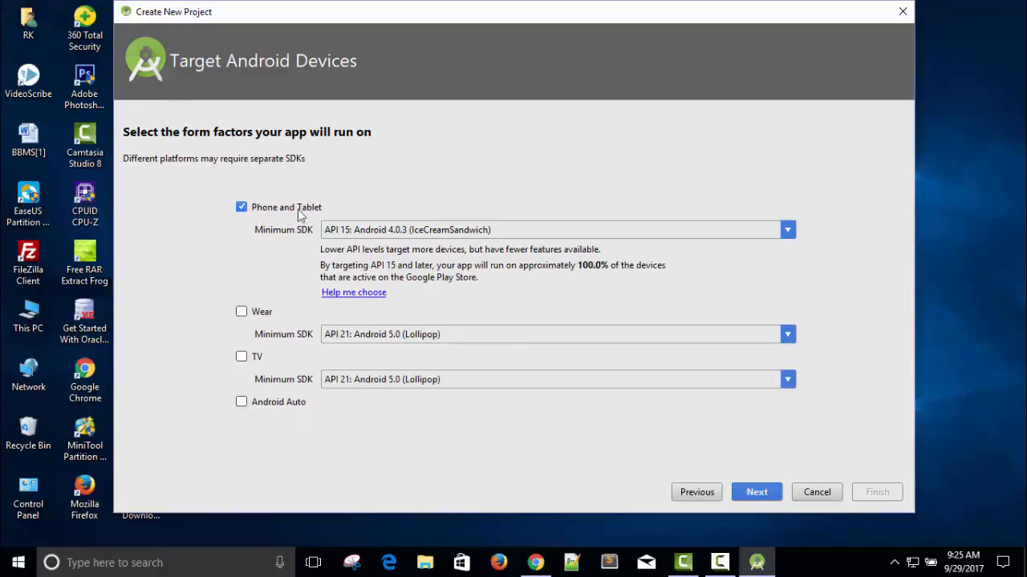
- Try API 19: Android 4.4 (KitKat) and API 23: Android 6.0 (Marshmallow) as the minimum SDK for Phone and Tablet
left_click(242, 209)
left_click(242, 208)
left_click(787, 233)
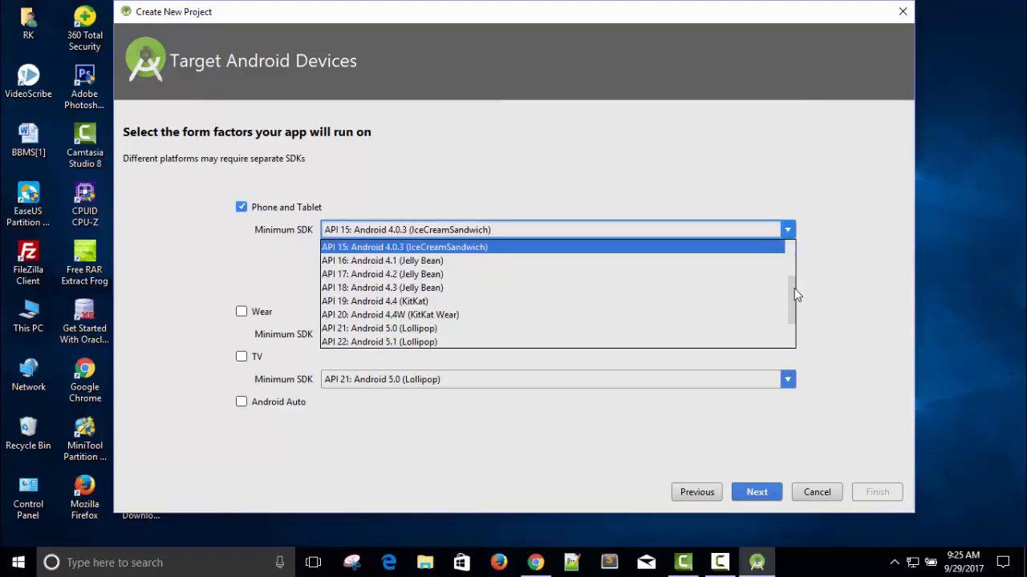
mouse_move(794, 288)
left_mouse_down()
mouse_move(792, 319)
mouse_move(781, 296)
left_mouse_up()
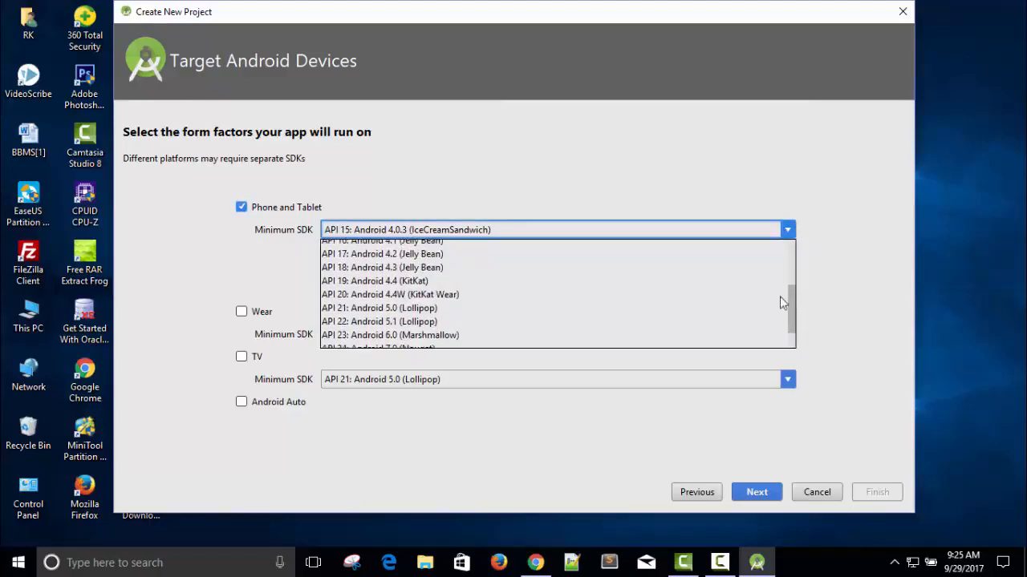
left_click(409, 282)
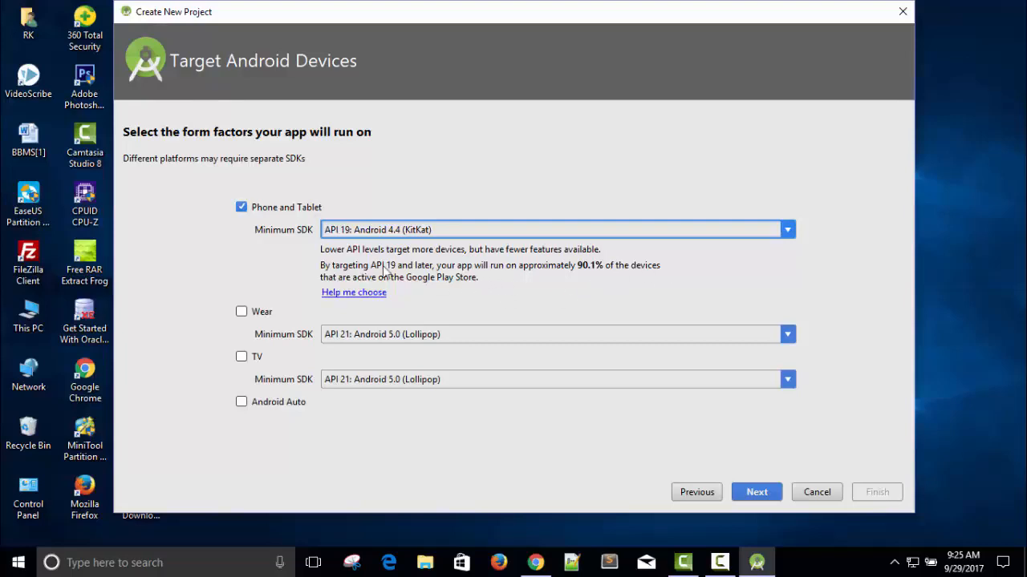
left_click(693, 231)
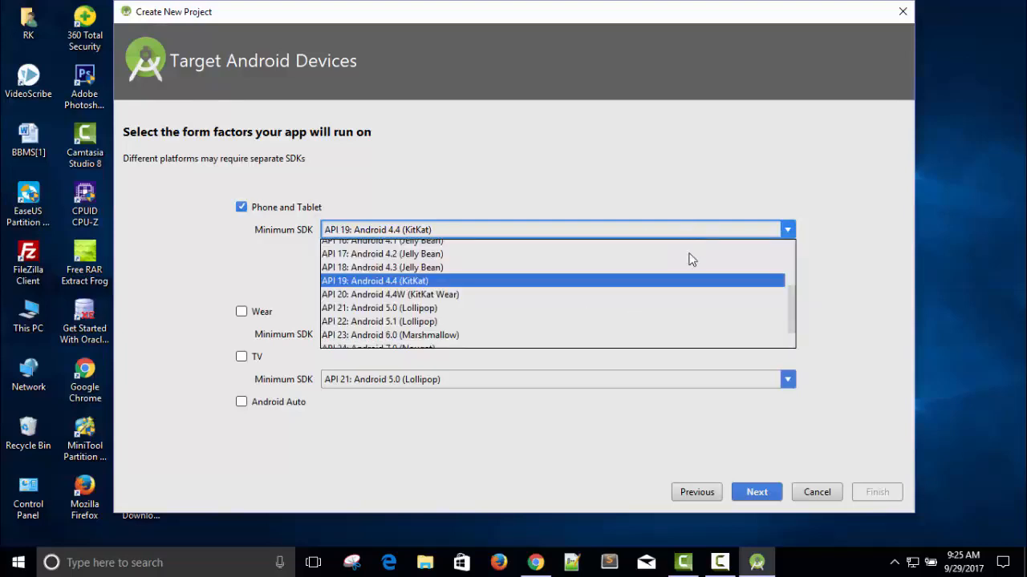
left_click(547, 336)
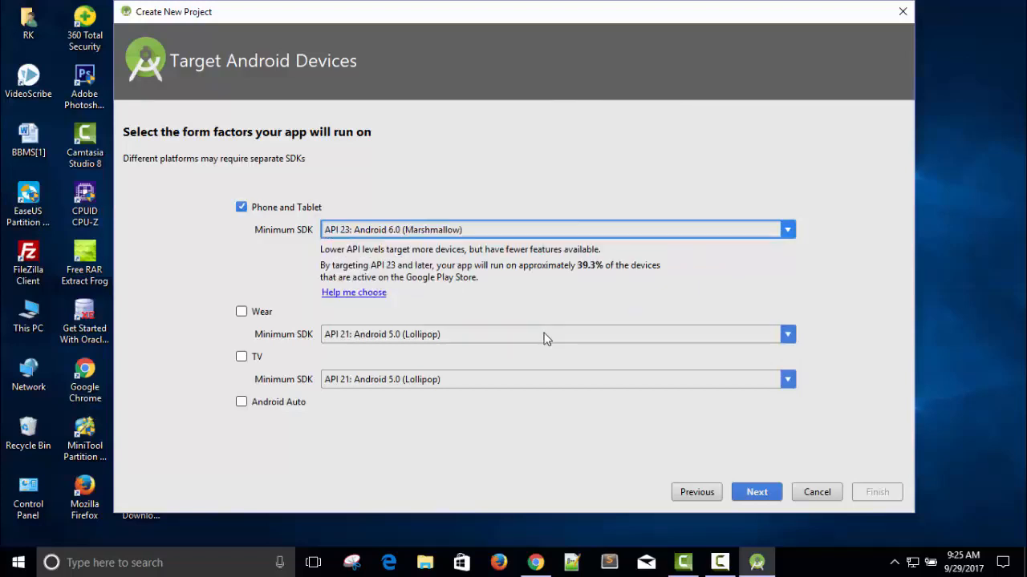
- Set the Phone and Tablet minimum SDK to API 25: Android 7.1.1 (Nougat)
left_click(789, 232)
scroll(793, 296, "down", 1)
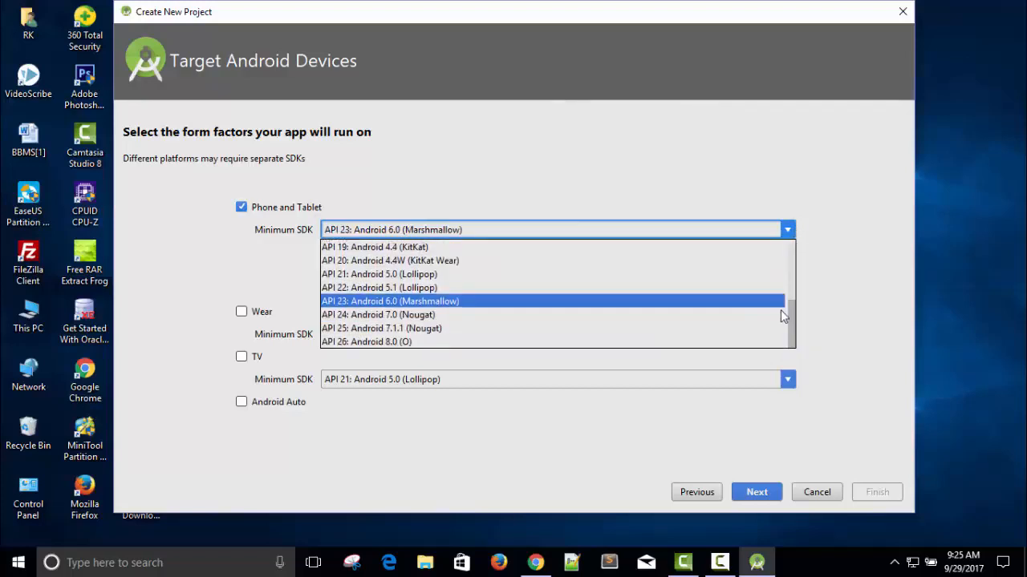
left_click(569, 330)
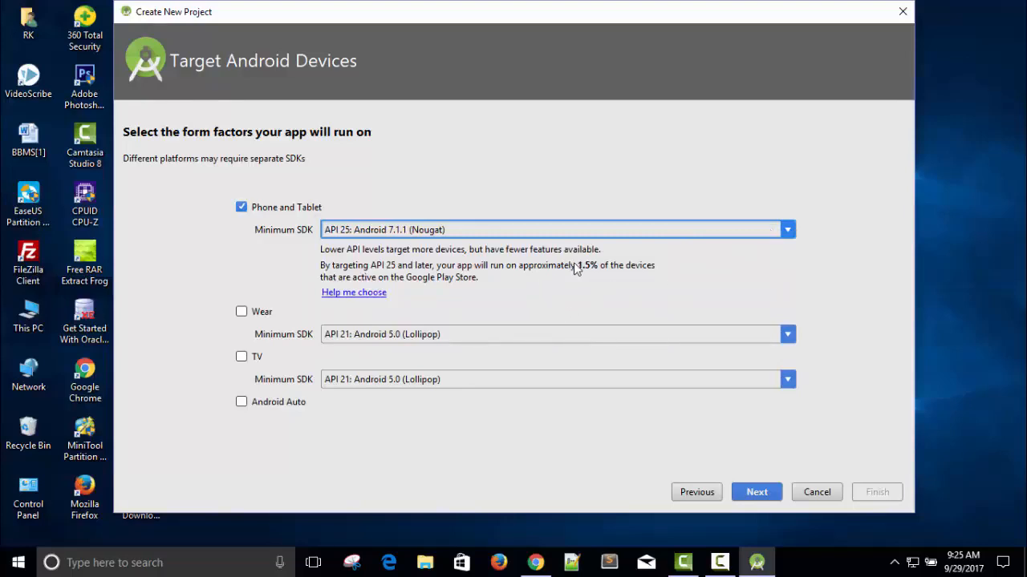
- Set the Phone and Tablet minimum SDK to API 19: Android 4.4 (KitKat) and proceed through component installation to the activity selection
left_click(784, 232)
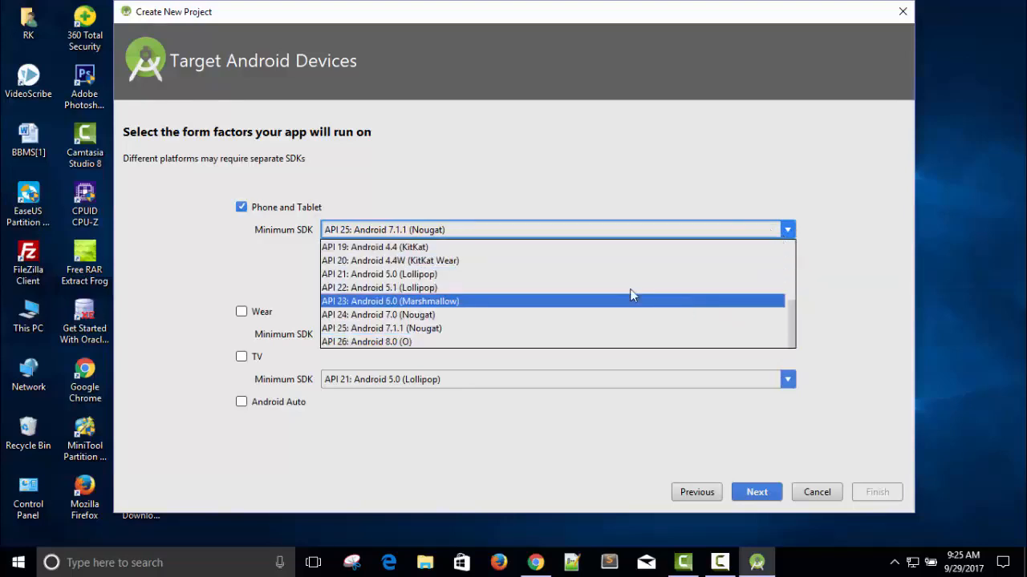
left_click(538, 251)
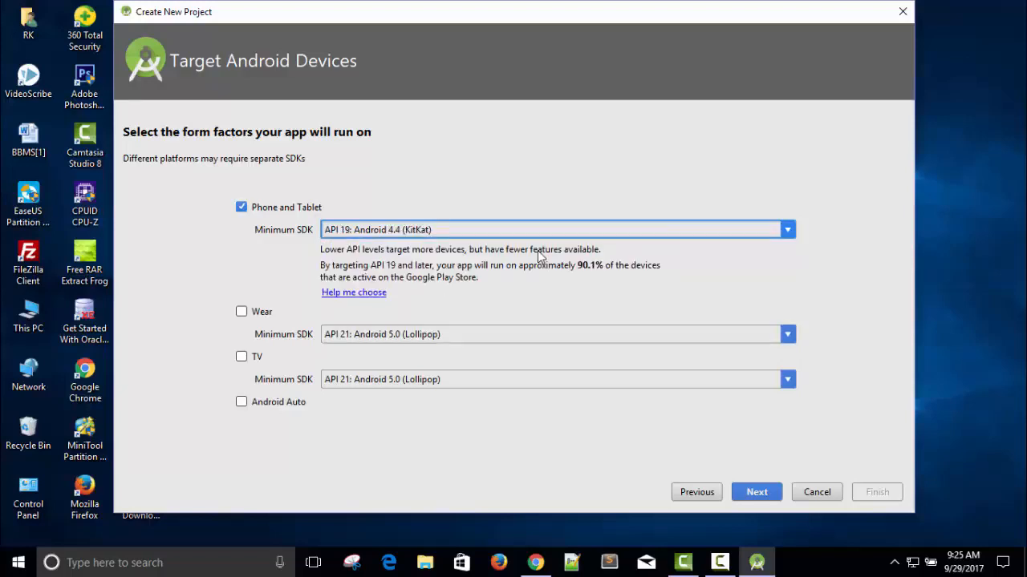
left_click(768, 493)
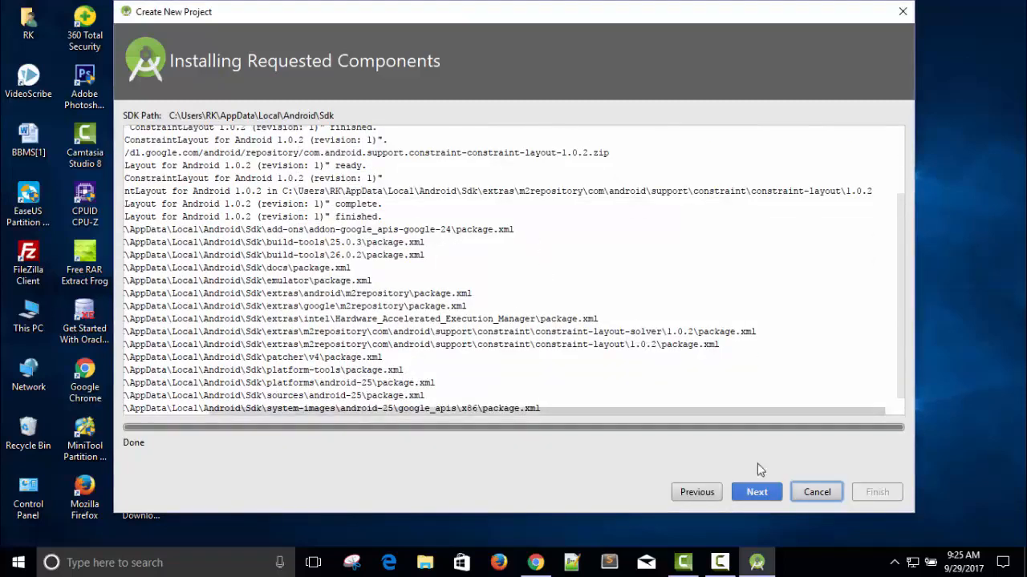
left_click(756, 493)
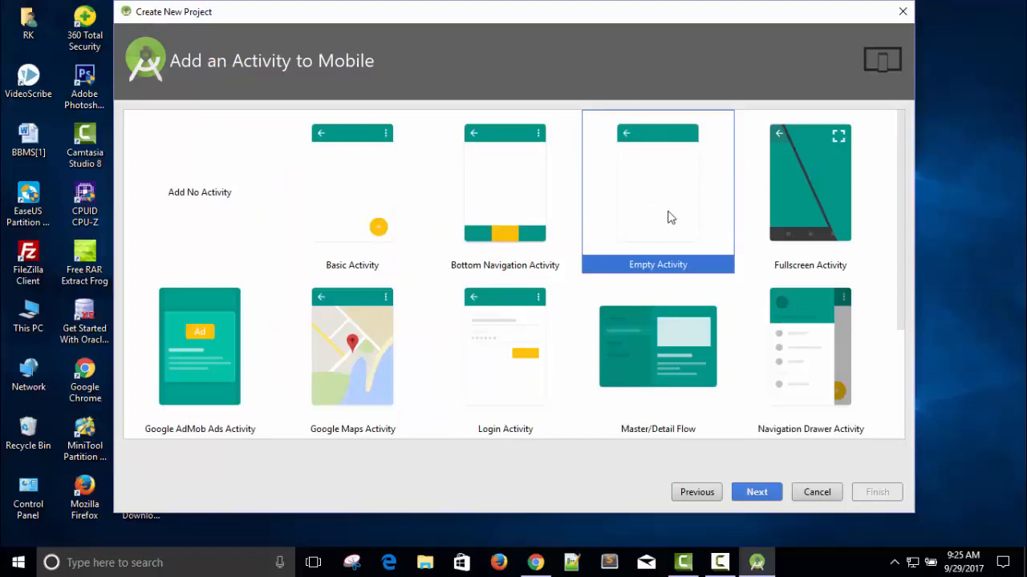
- Choose the Empty Activity template for the mobile app and proceed to customizing the activity
left_click(509, 191)
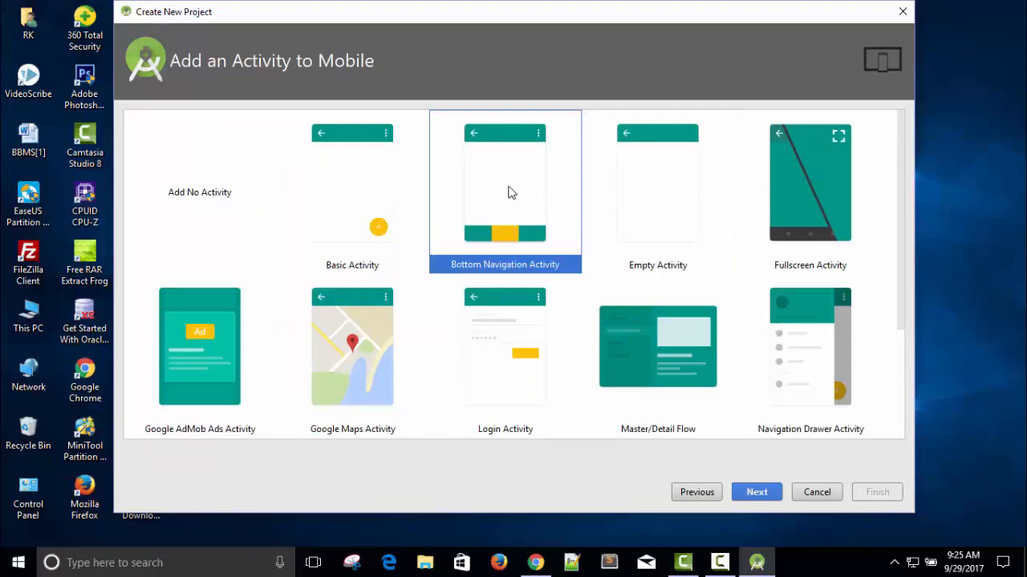
left_click(645, 197)
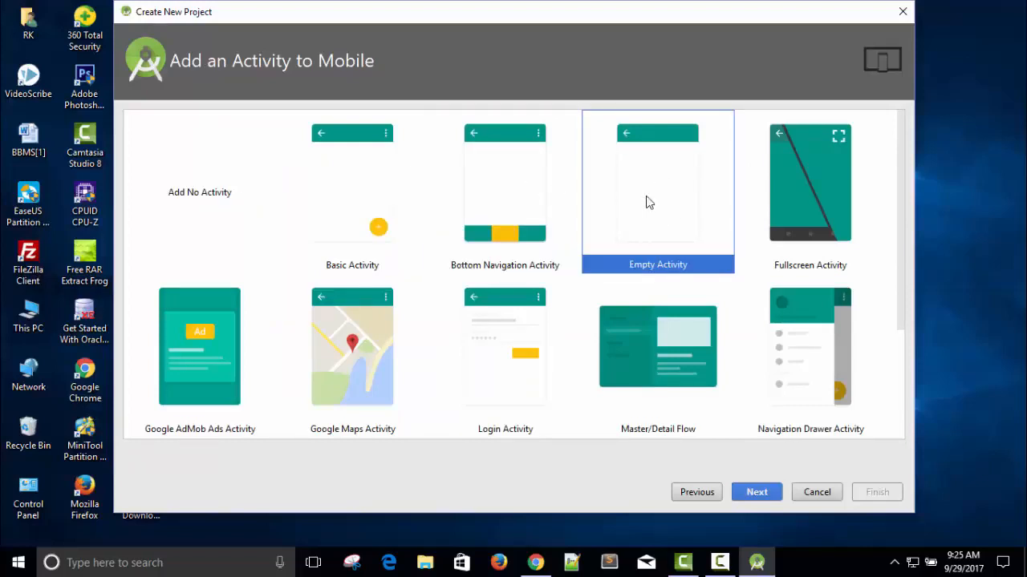
left_click(756, 493)
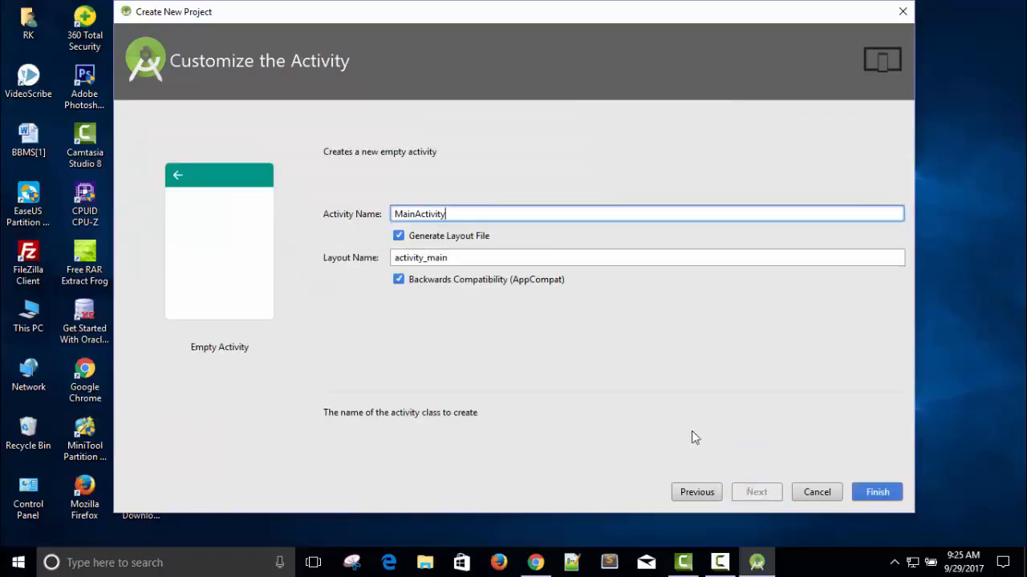
- Create the project with the default activity name MainActivity and layout activity_main, allowing OpenJDK Platform binary through Windows Firewall on private networks
left_click_drag(449, 214, 386, 215)
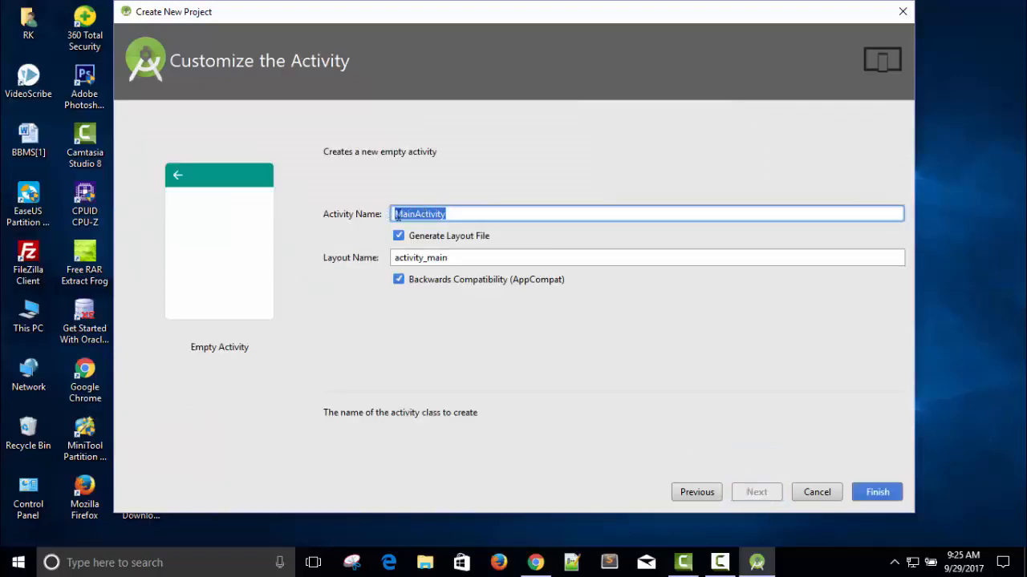
left_click(876, 494)
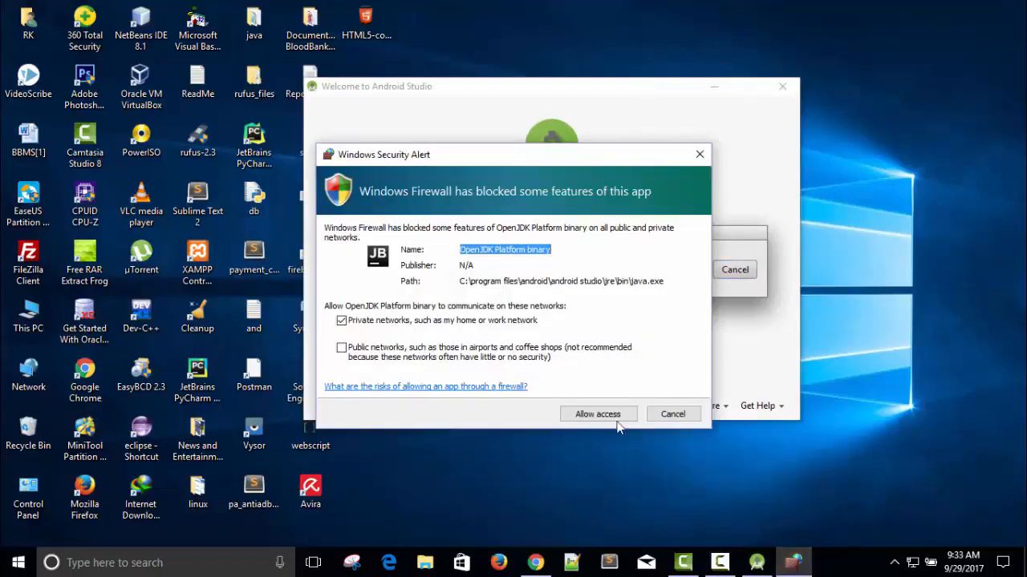
left_click(603, 414)
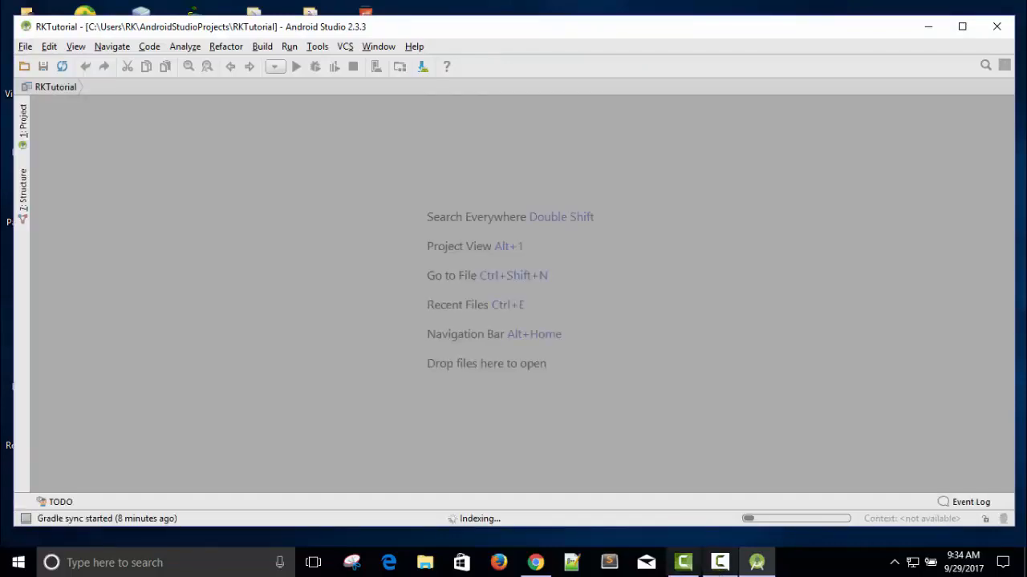
- Maximize the RKTutorial project window and dismiss the Tip of the Day
left_click(962, 29)
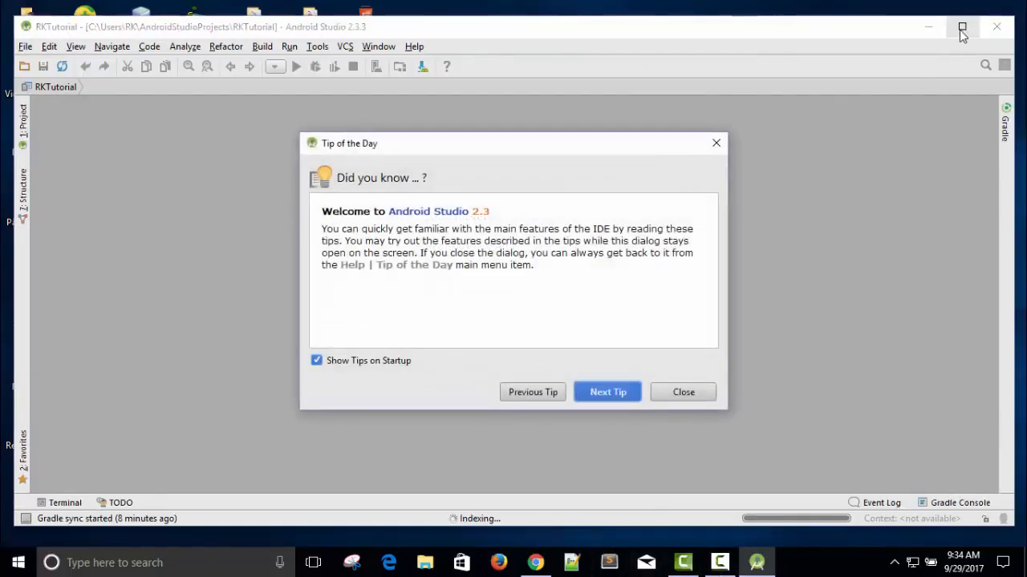
left_click(684, 393)
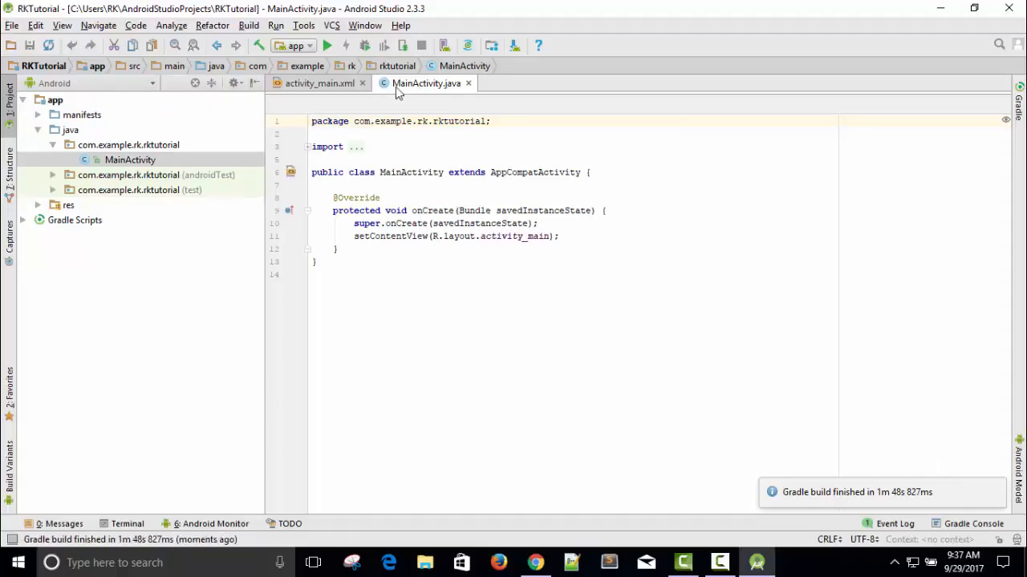
- View the activity_main.xml layout design, then examine the MainActivity class name and its onCreate method in MainActivity.java
left_click(302, 87)
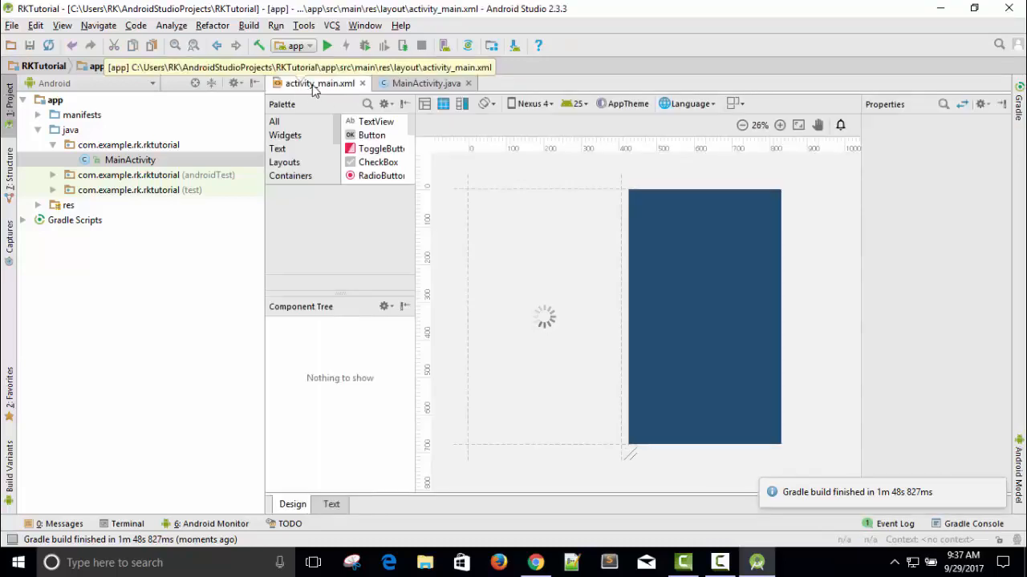
left_click(411, 85)
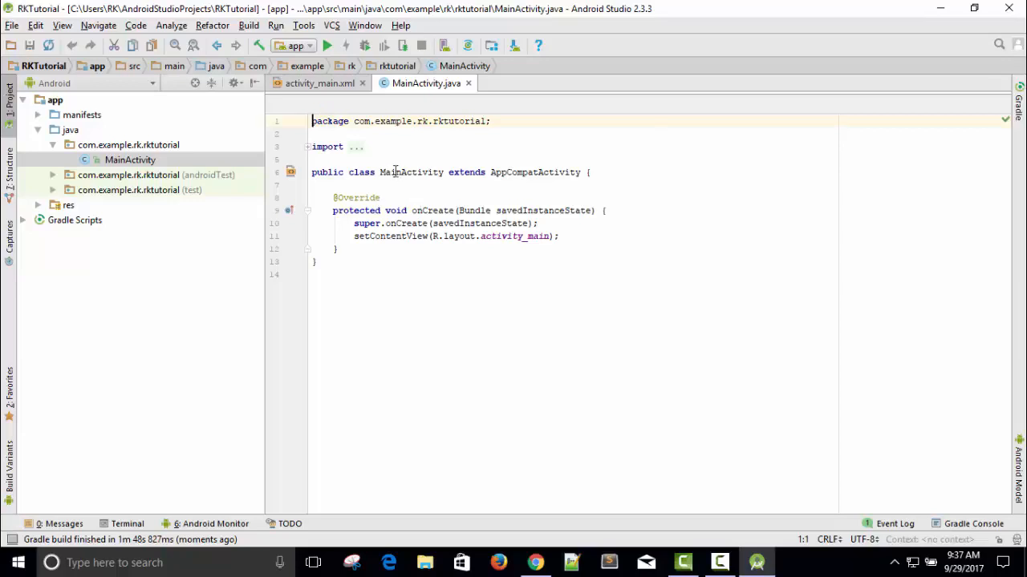
left_click_drag(382, 173, 444, 174)
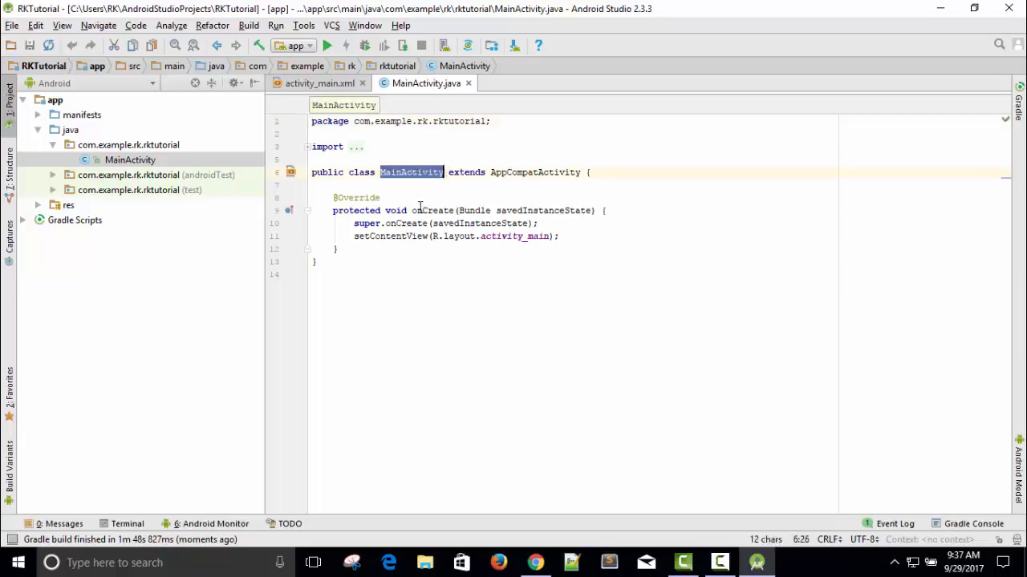
left_click_drag(413, 210, 451, 211)
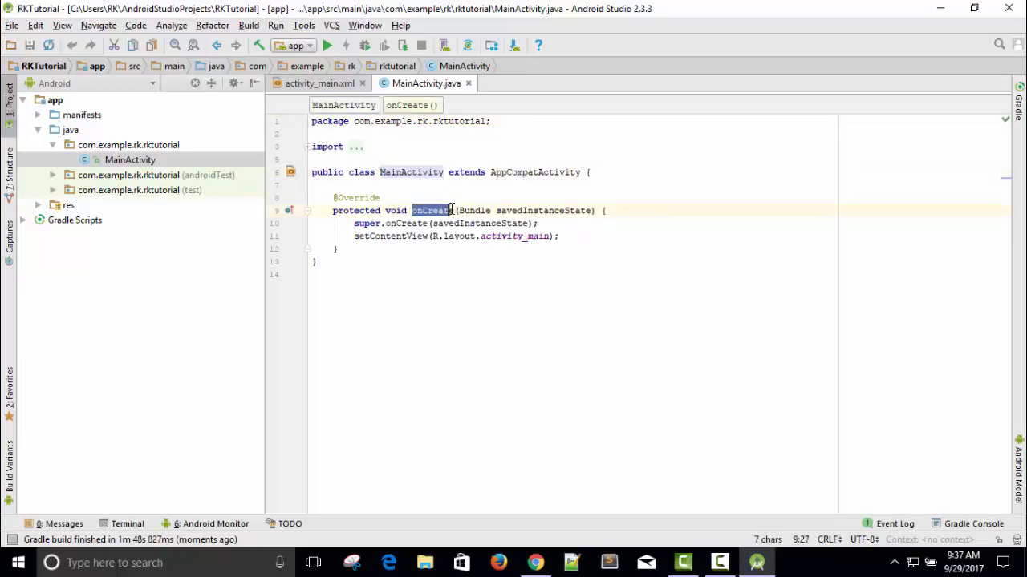
left_click(455, 210)
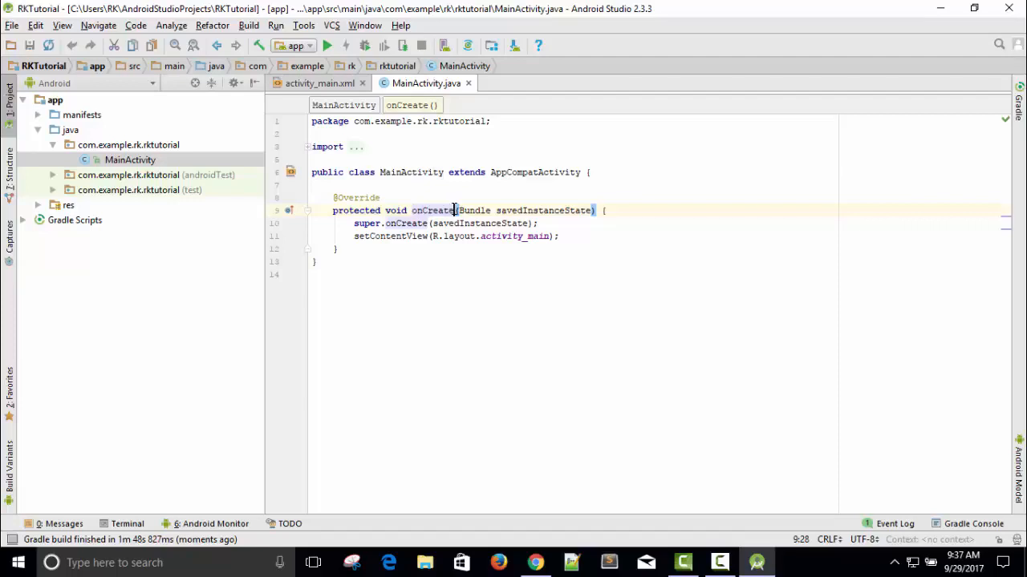
left_click(607, 210)
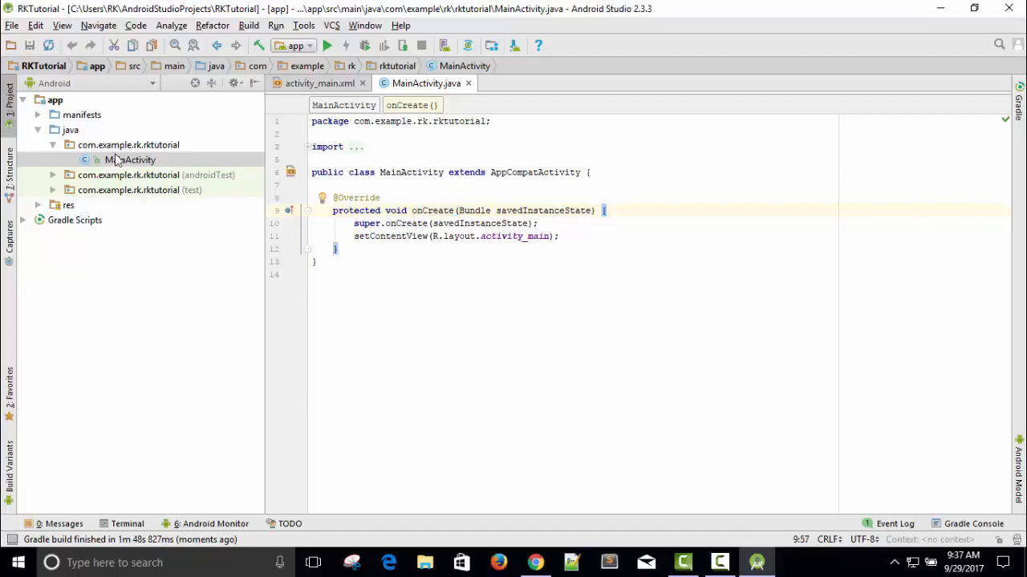
- Expand the app's java package and res layout folders in the project tree to locate MainActivity and activity_main.xml
left_click(24, 101)
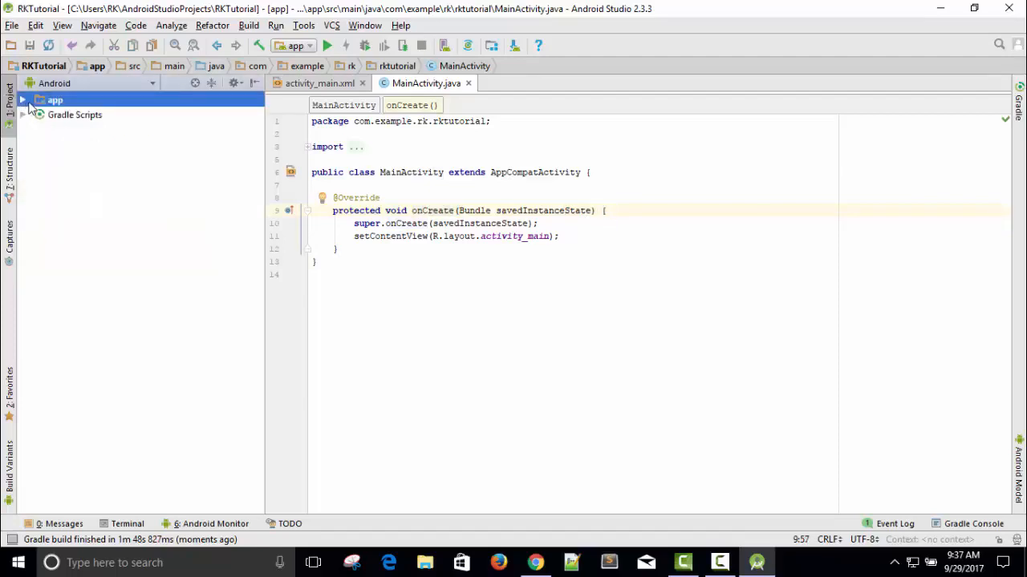
left_click(23, 101)
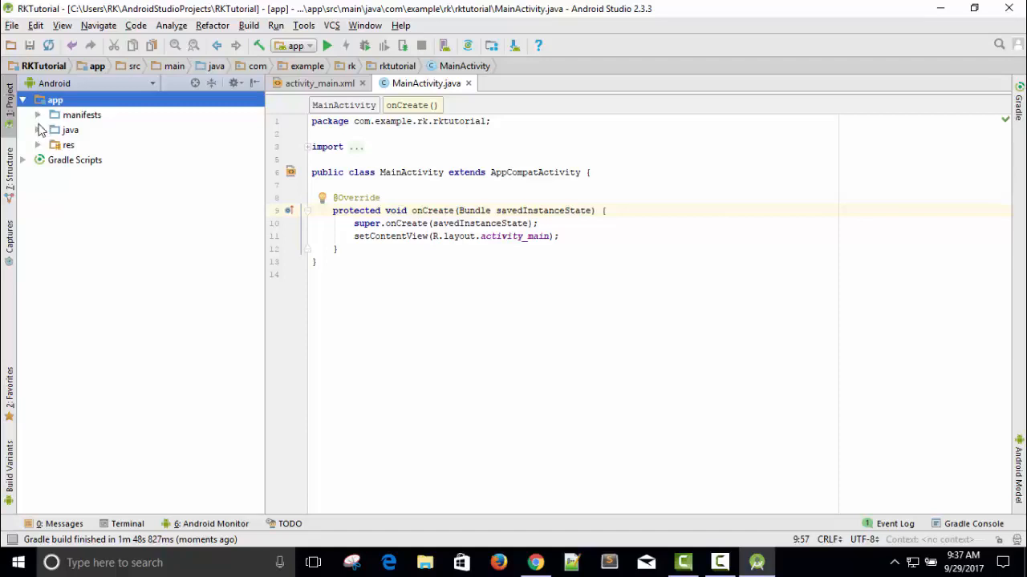
left_click(38, 131)
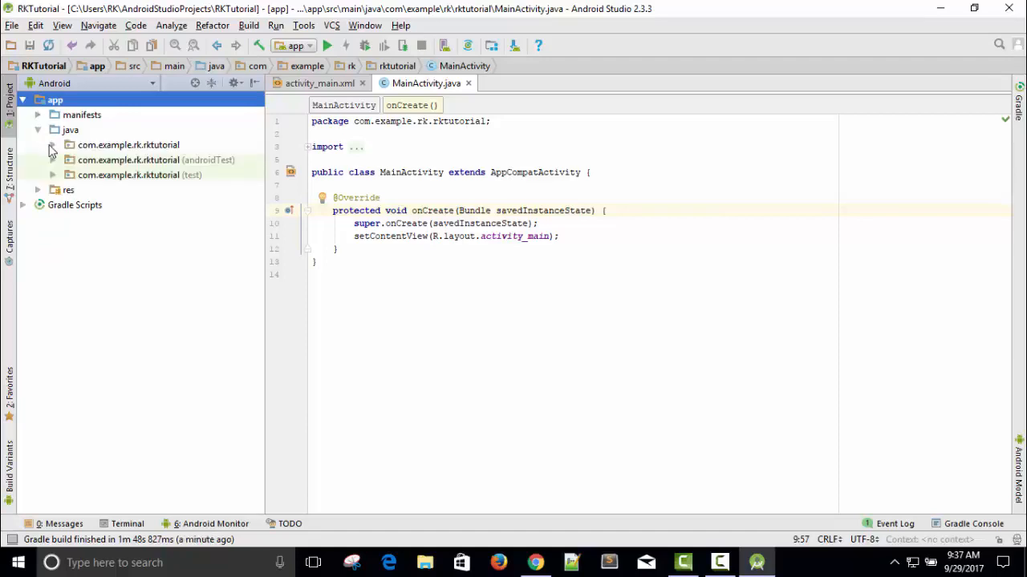
left_click(52, 145)
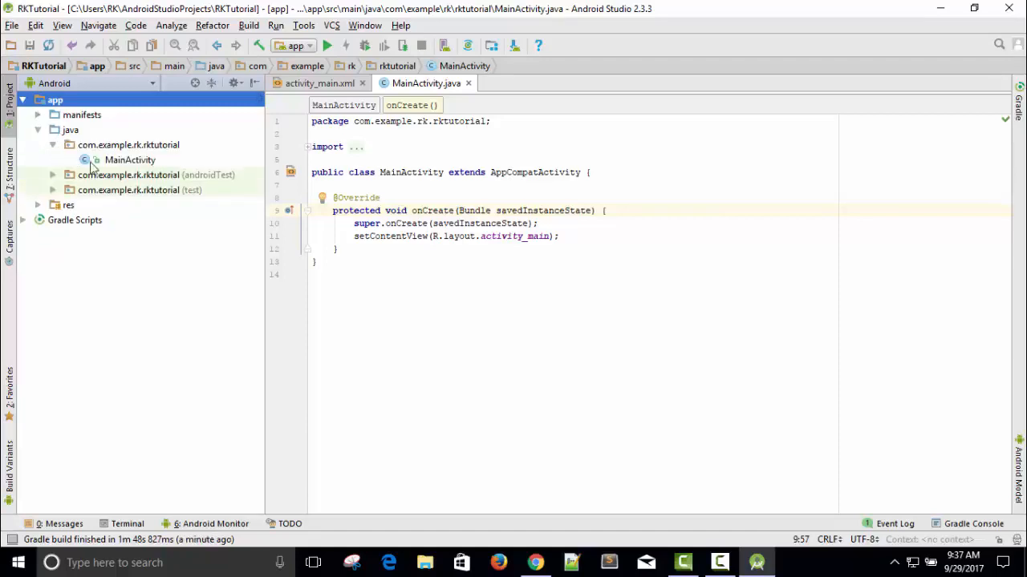
left_click(124, 163)
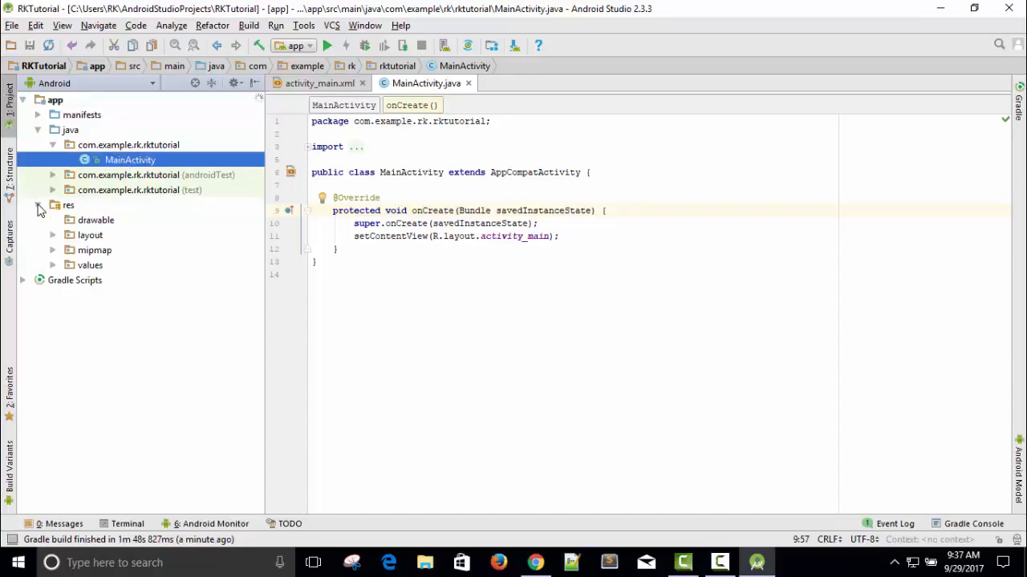
left_click(52, 236)
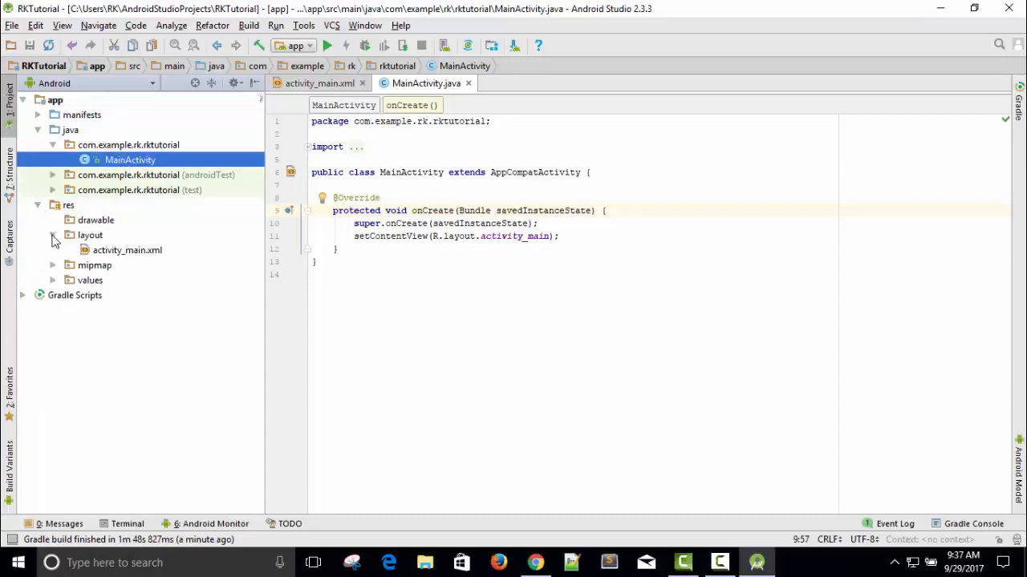
left_click(106, 253)
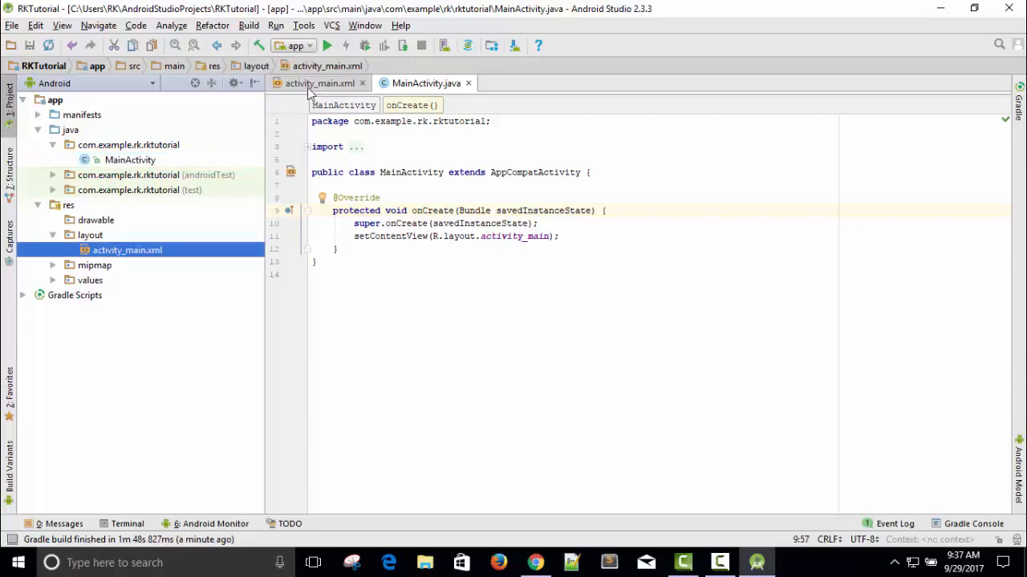
- Compare the open activity_main.xml and MainActivity.java files by switching between them, ending on MainActivity.java
left_click(313, 87)
left_click(421, 83)
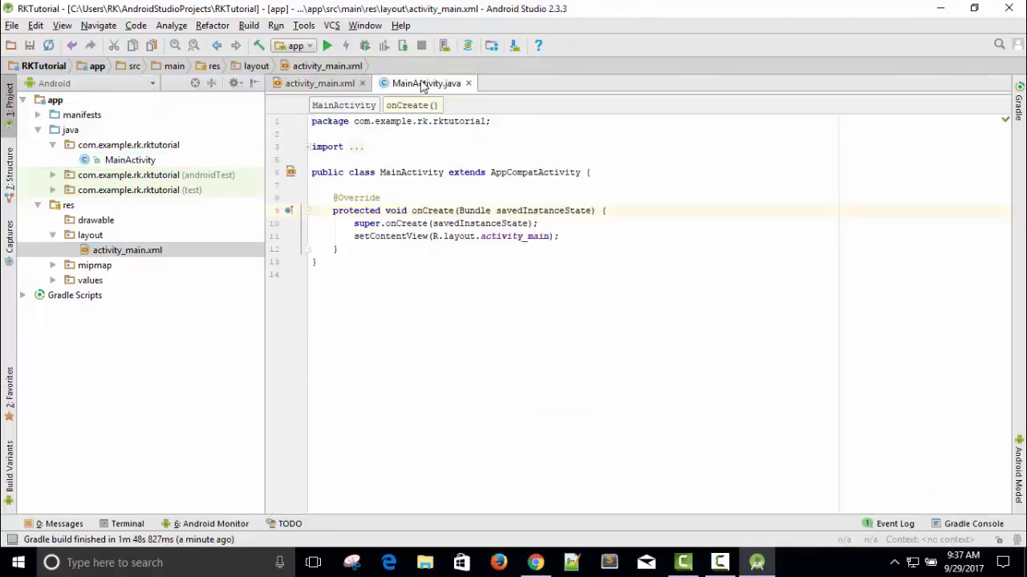
left_click(336, 86)
left_click(417, 87)
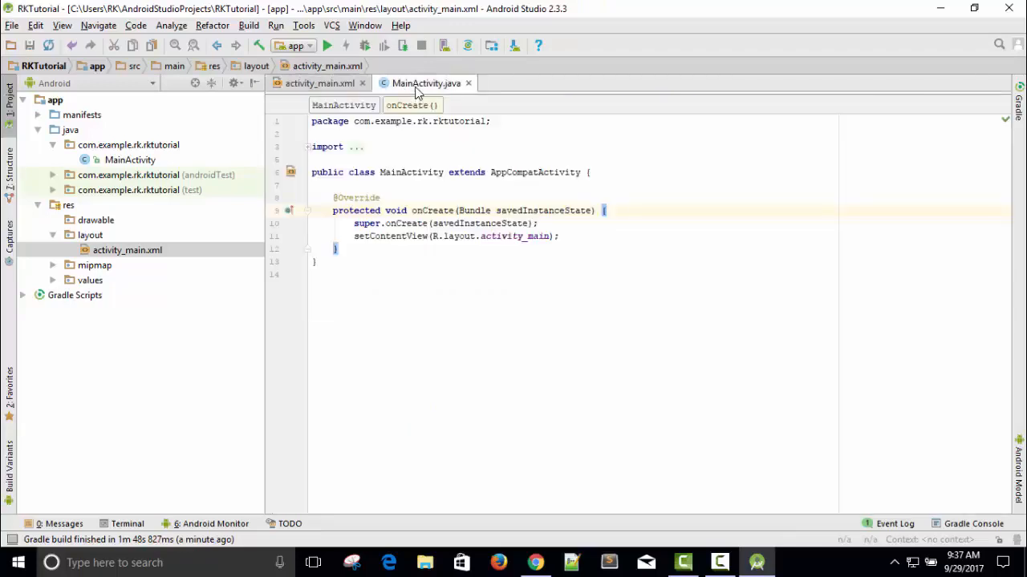